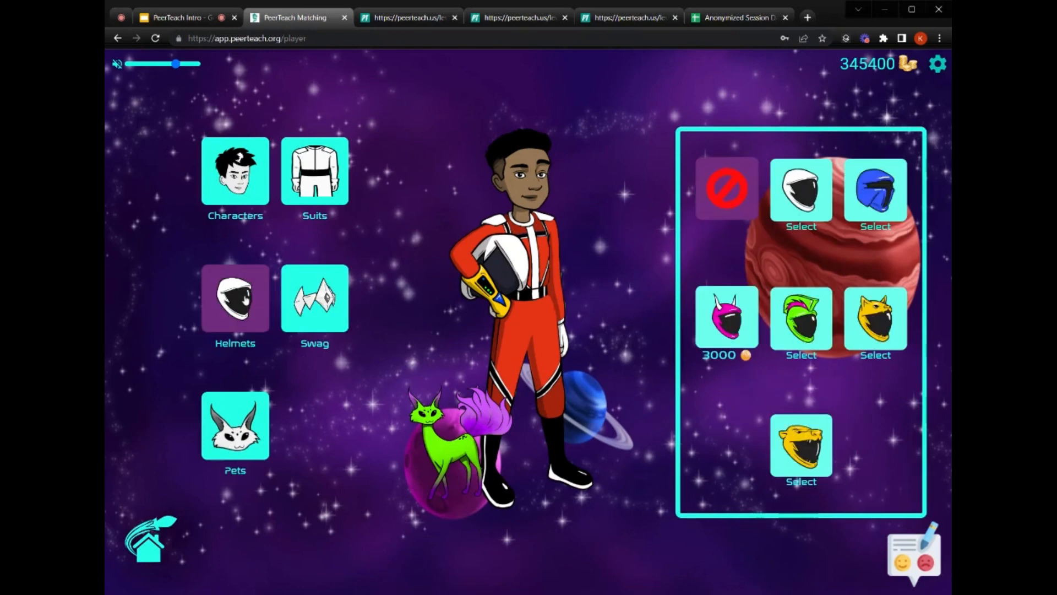
- Return to the Galaxy Games hub, glance at the intro slides, then show the training video level (levels/36)
left_click(161, 537)
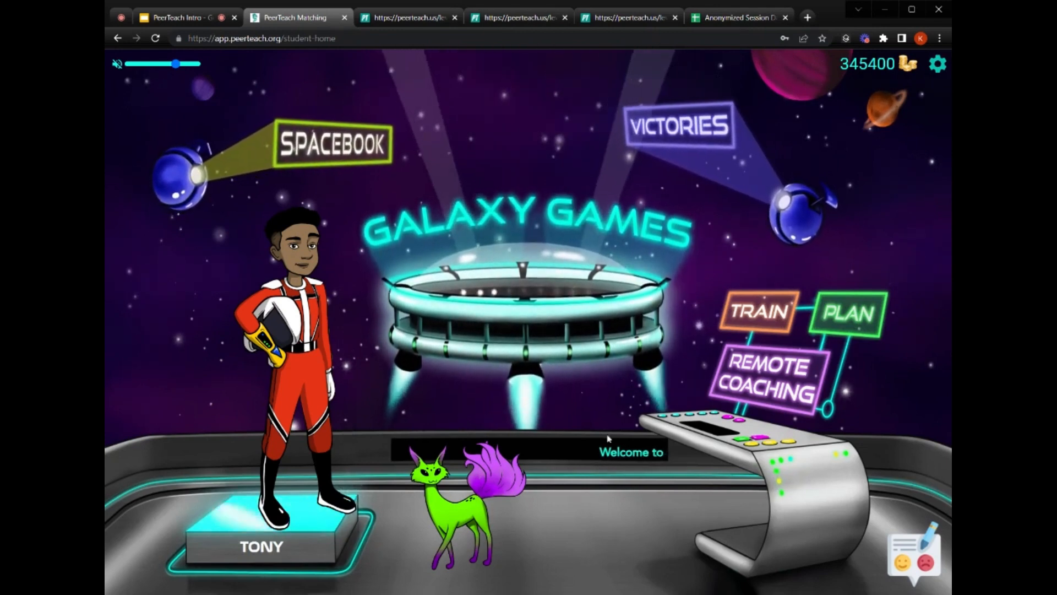
left_click(202, 20)
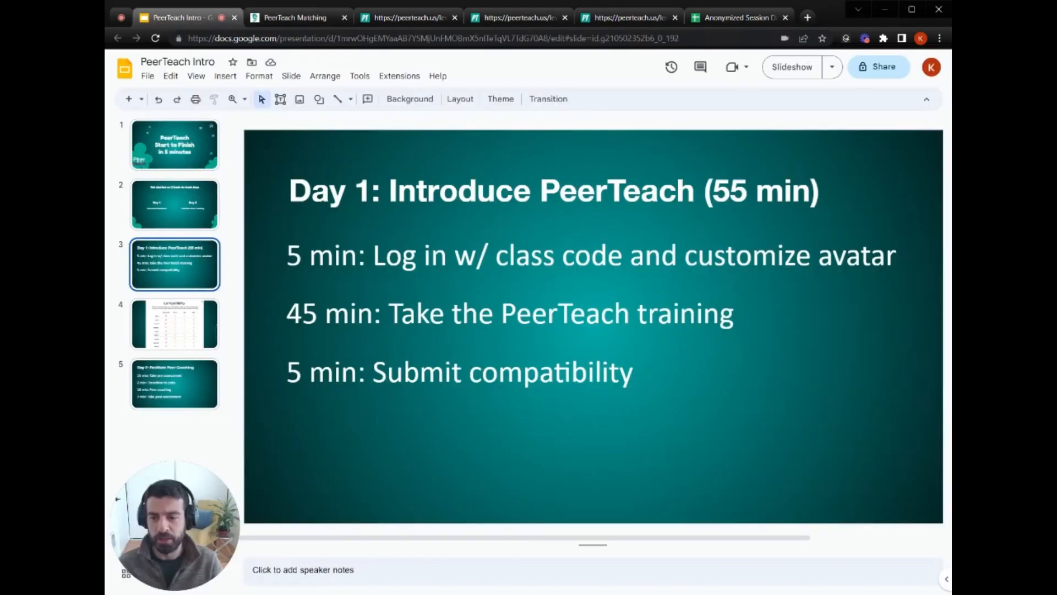
left_click(288, 19)
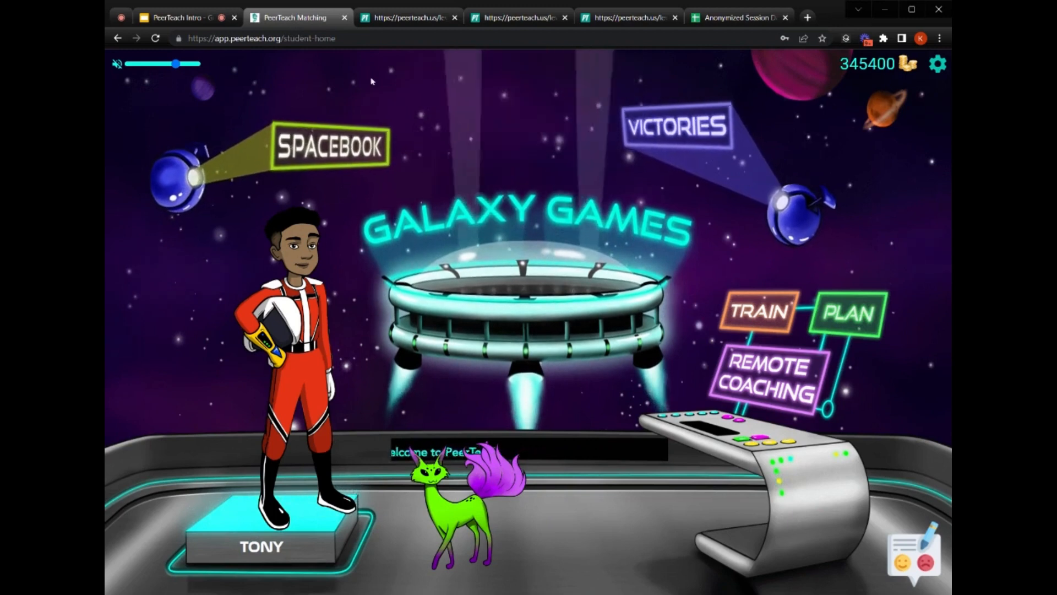
left_click(394, 19)
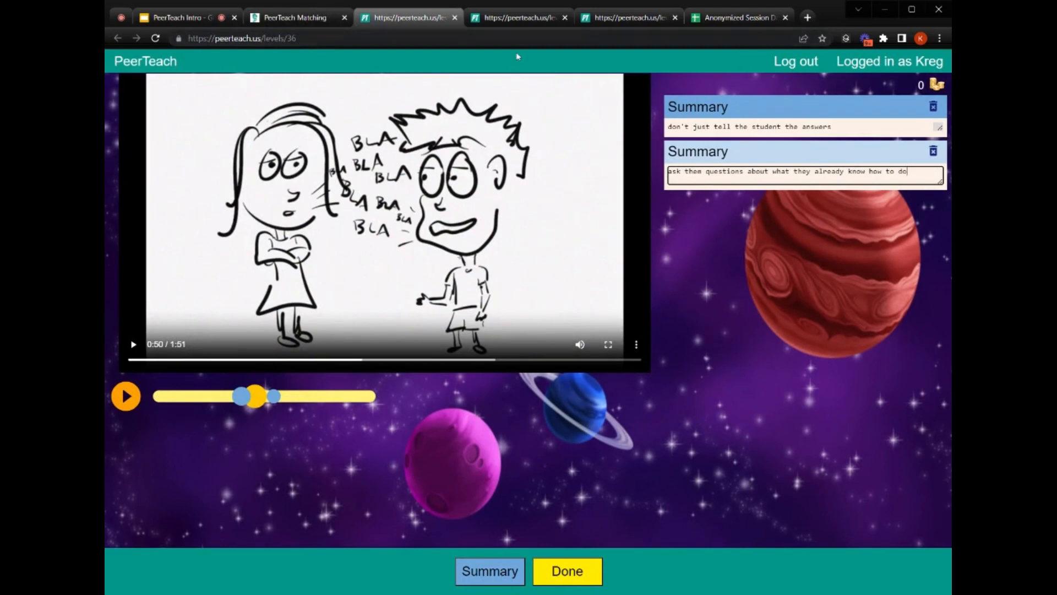
- Show the coaching-sessions level 46 and division-problem level 21, then bring up the PeerTeach Intro slides
left_click(507, 17)
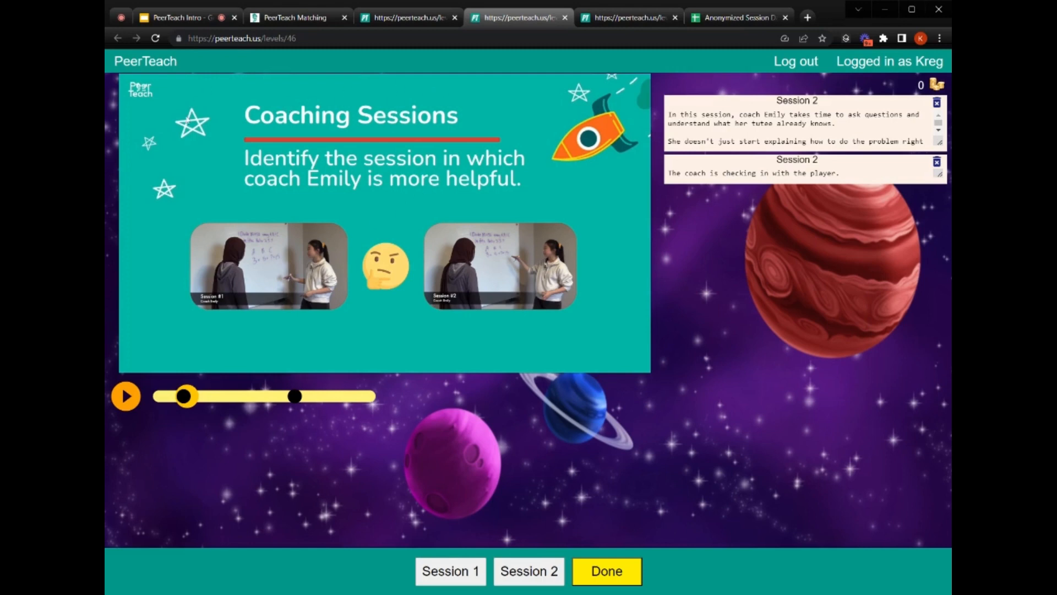
left_click(607, 18)
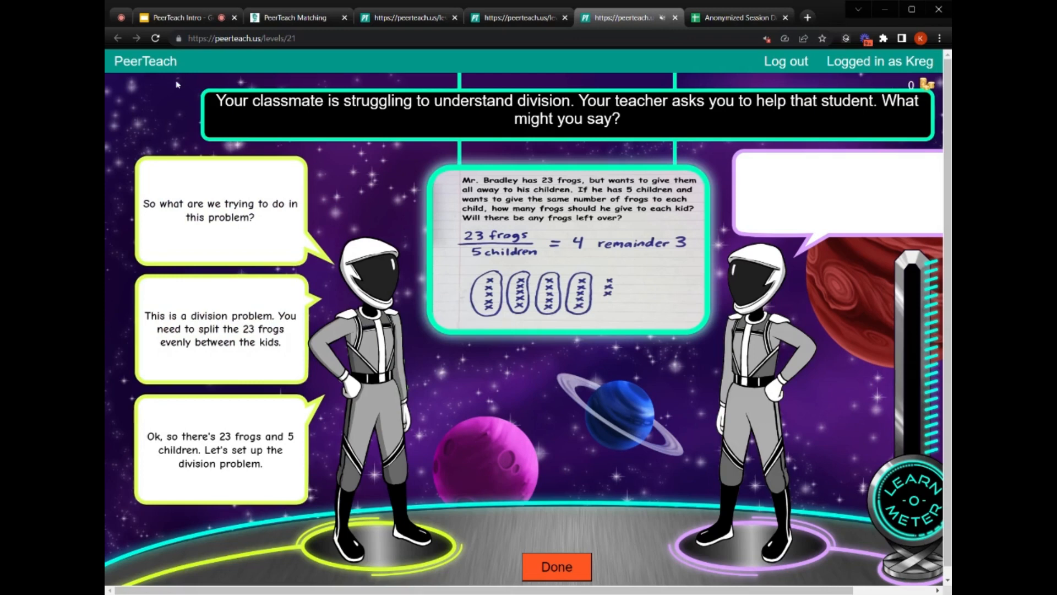
left_click(177, 17)
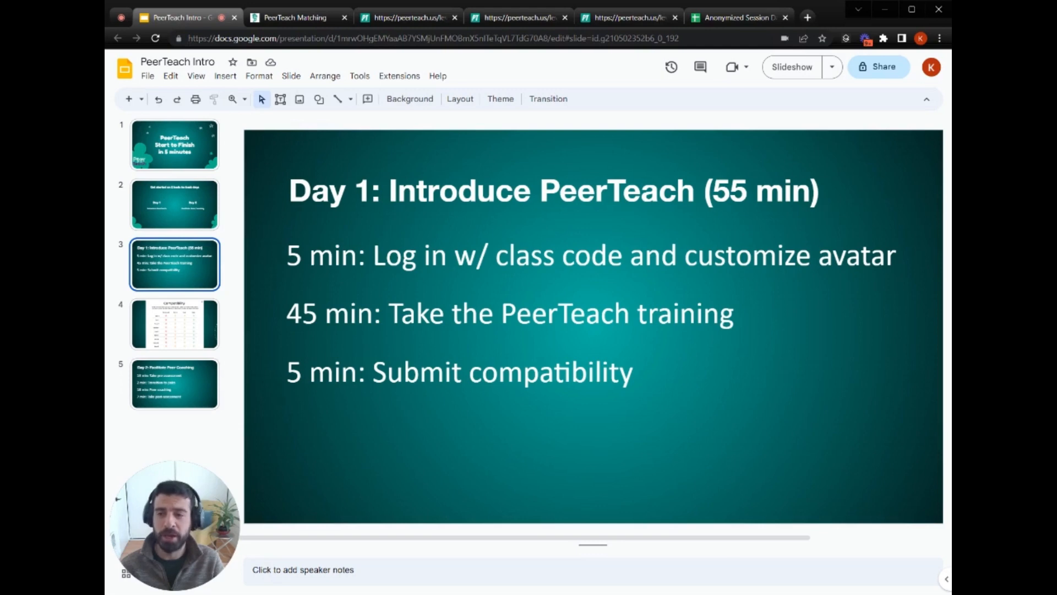
- Show the Compatibility and Day 2: Facilitate Peer Coaching slides, then return to the PeerTeach site
left_click(155, 330)
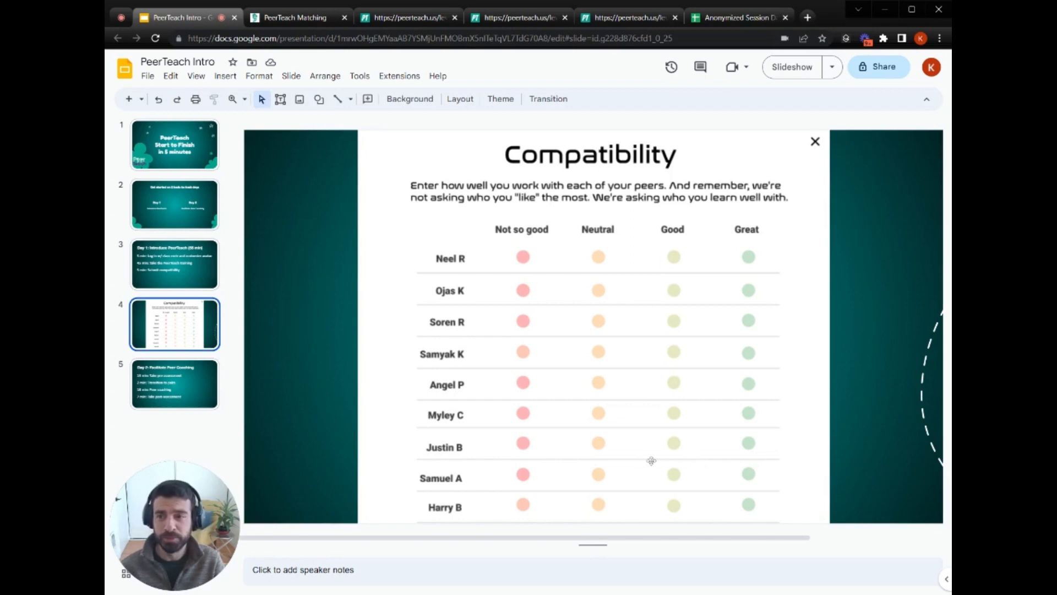
left_click(173, 379)
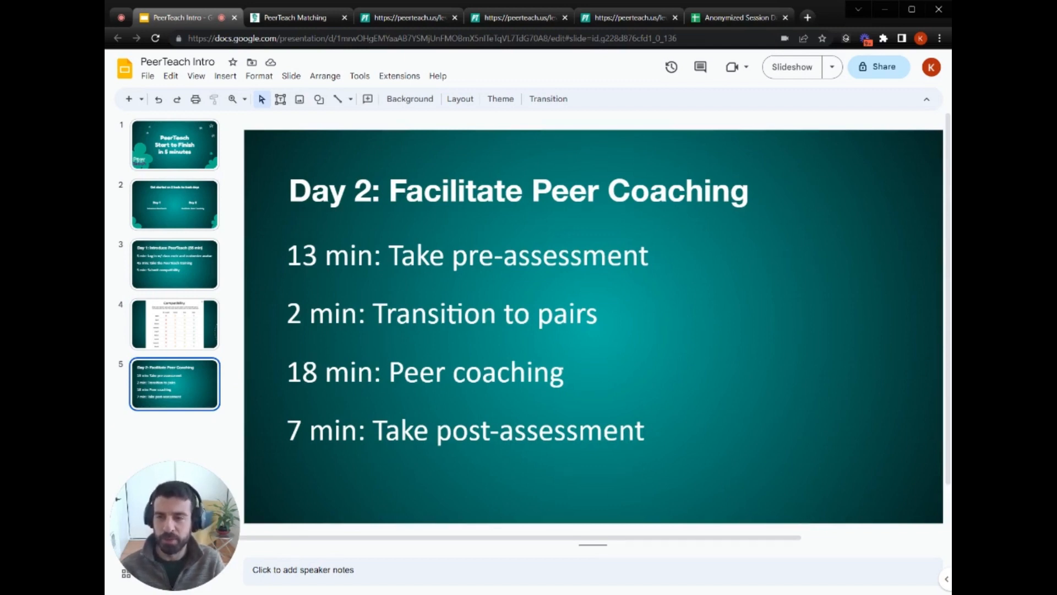
left_click(295, 17)
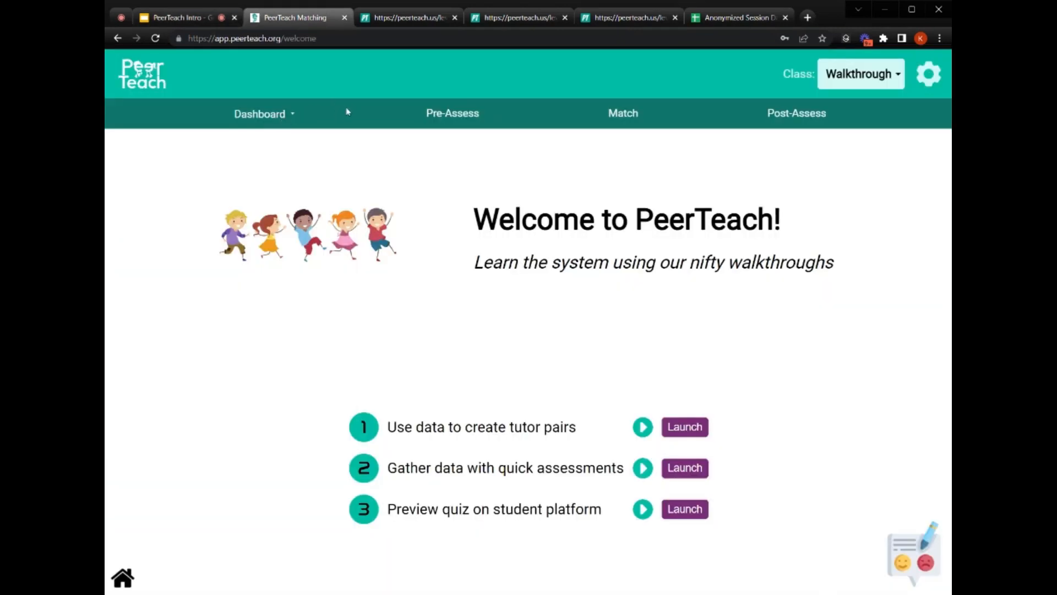
- View the compatibility matrix, try a red rating for one student pair, cancel, and go to Pre-Assessments
left_click(293, 115)
left_click(273, 190)
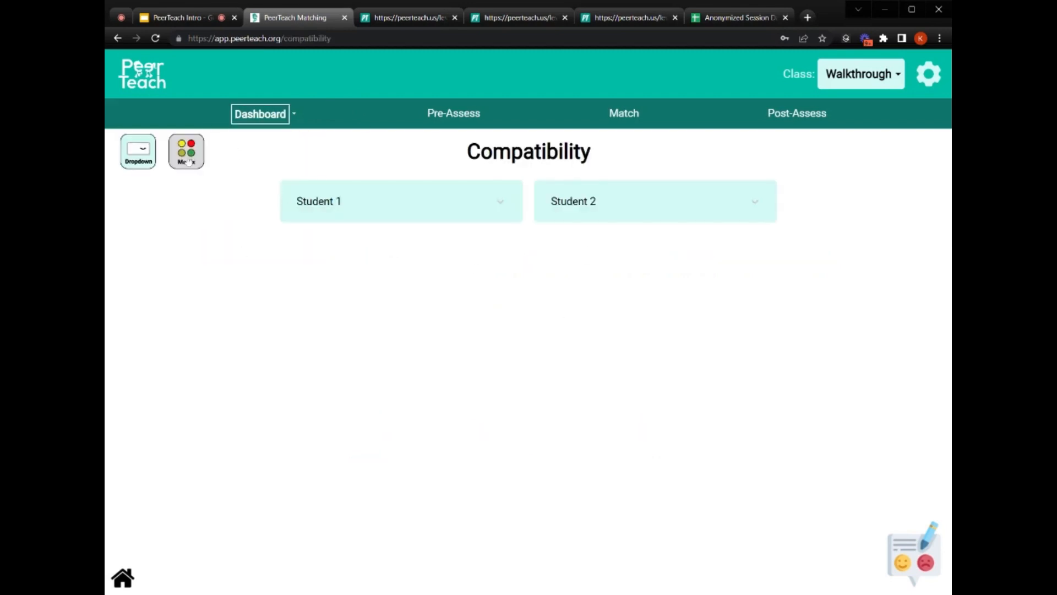
left_click(188, 161)
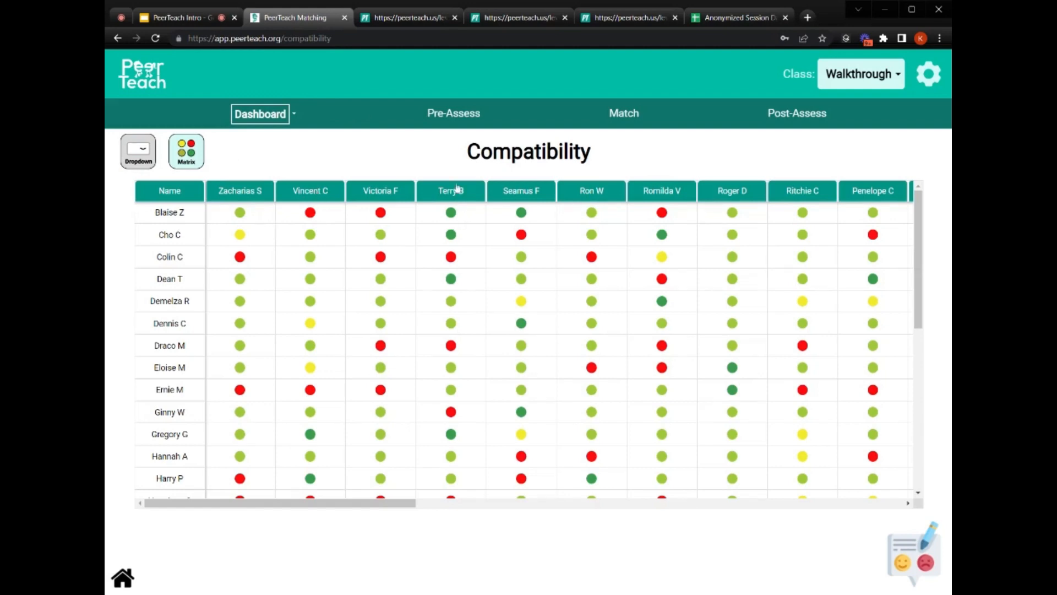
left_click(453, 213)
left_click(435, 211)
left_click(546, 528)
left_click(446, 118)
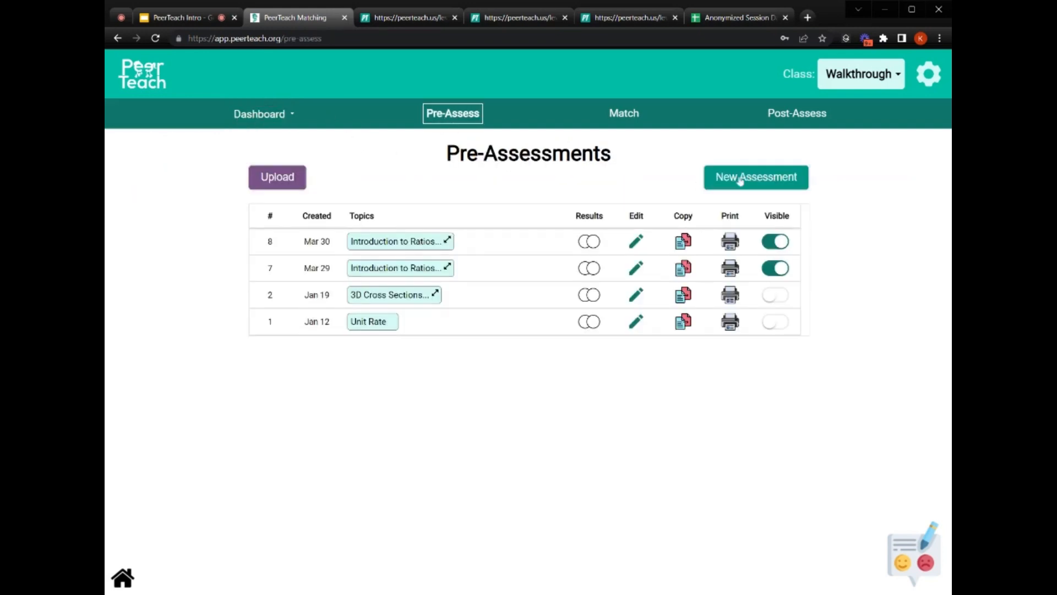
- Start a new quiz with 6.RP.1 Introduction to Ratios and 6.RP.3c Understanding Percents, previewing 6.RP.1
left_click(739, 180)
left_click(723, 314)
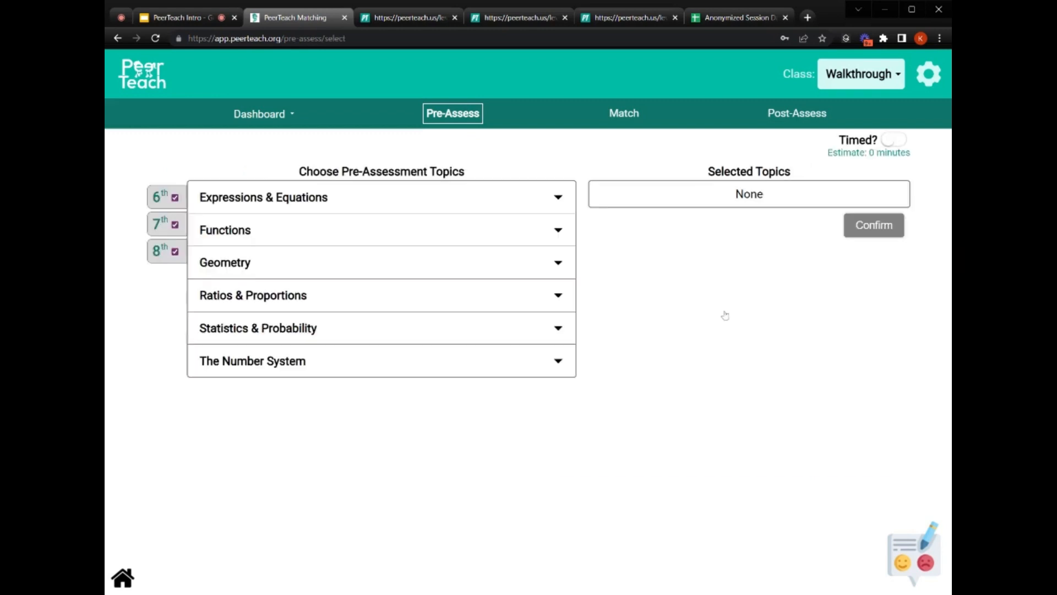
left_click(238, 300)
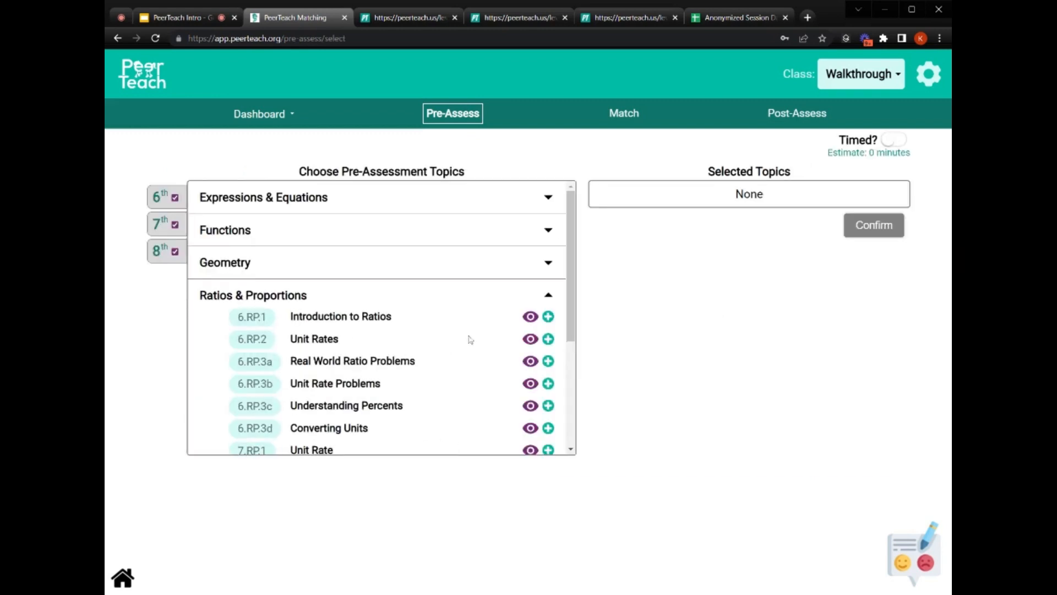
left_click(549, 316)
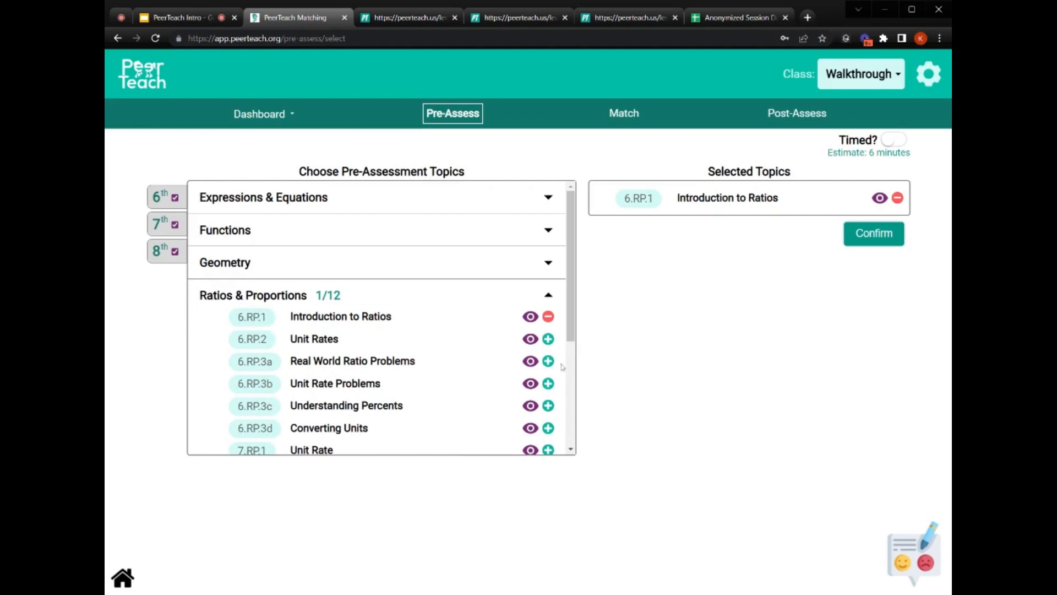
left_click(548, 406)
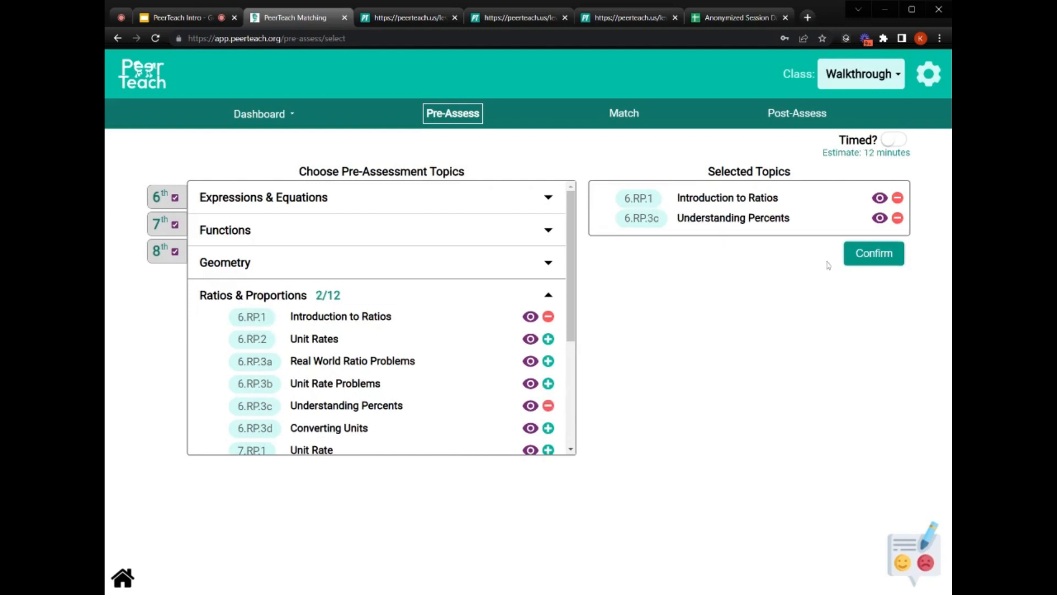
left_click(879, 199)
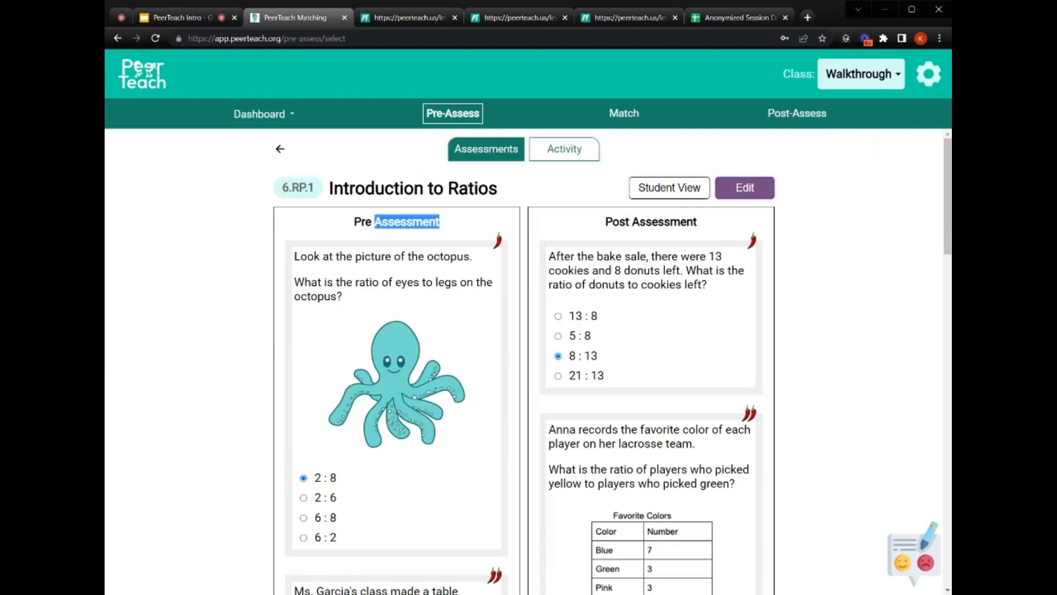
- Scroll through the 6.RP.1 Introduction to Ratios pre-assessment preview
triple_click(396, 222)
scroll(415, 346, "down", 3)
scroll(415, 347, "up", 3)
scroll(435, 364, "down", 7)
scroll(448, 377, "up", 8)
left_click(384, 268)
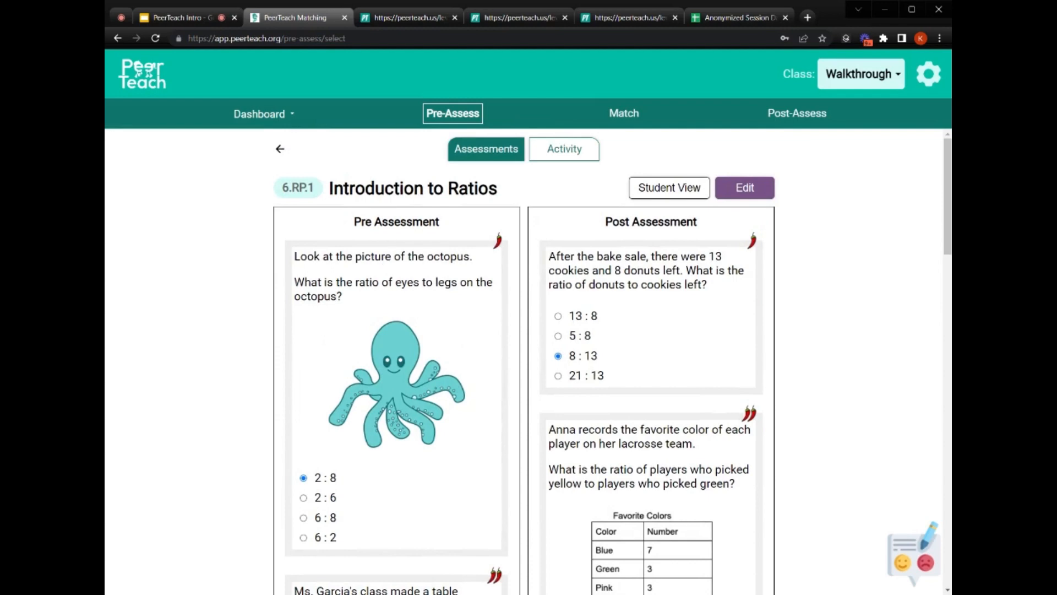
- Go back and view the Understanding Percents coaching activity worksheet
left_click(280, 150)
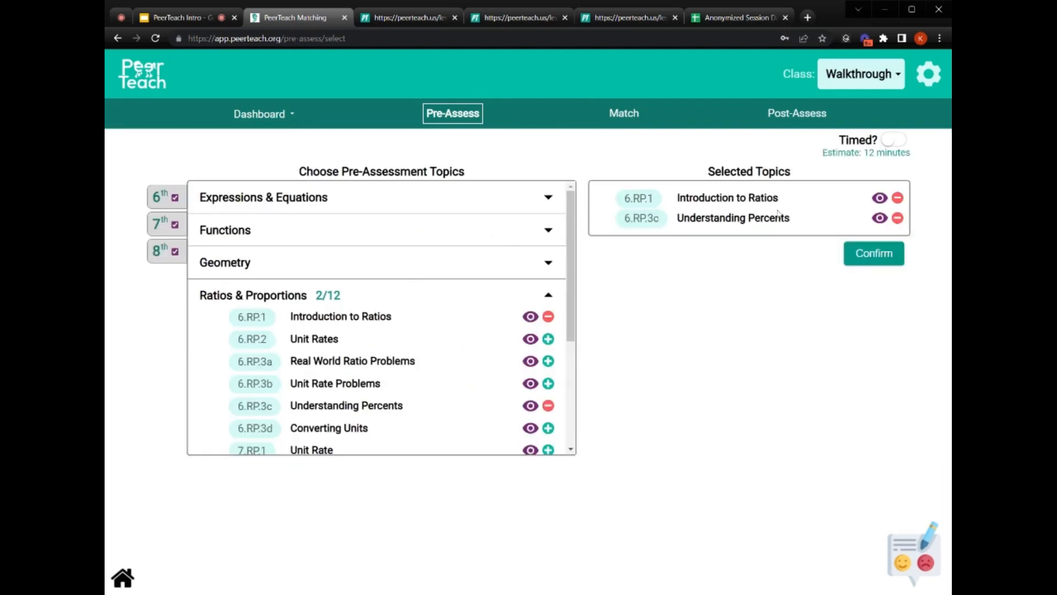
left_click(879, 218)
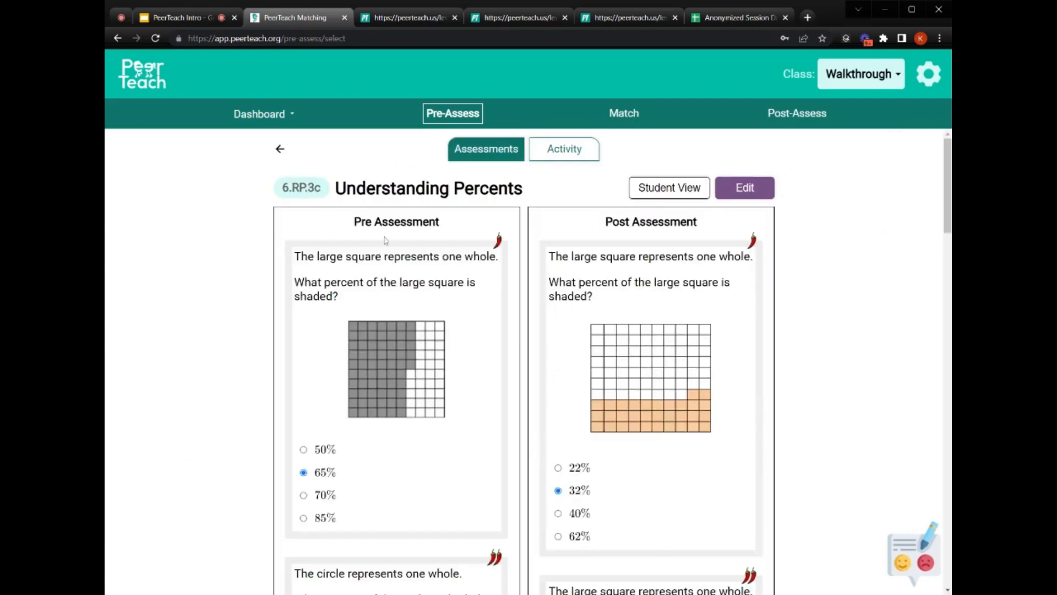
left_click(564, 151)
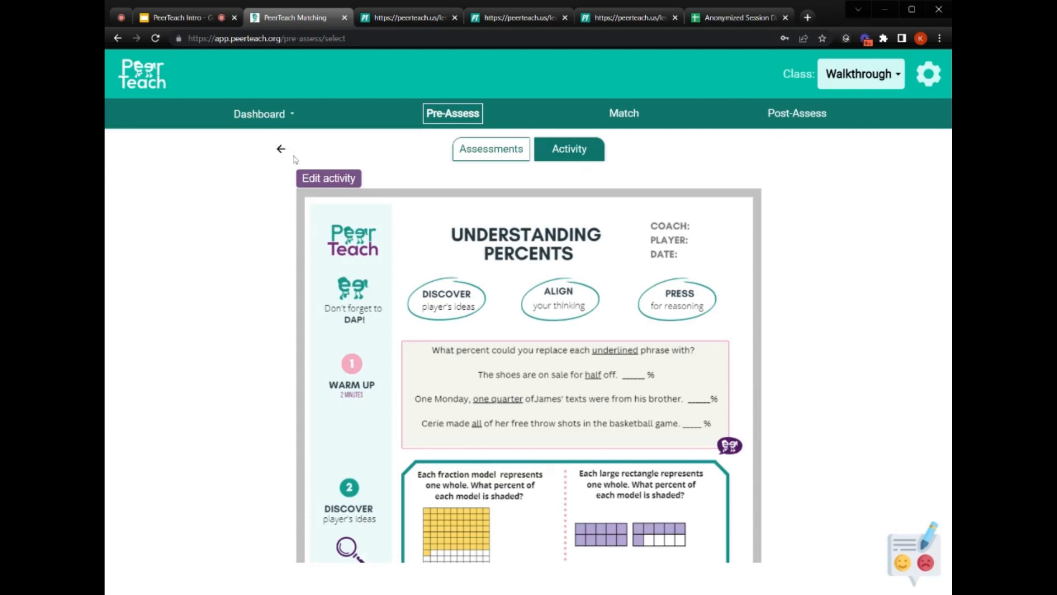
- Scroll through the Understanding Percents activity worksheet
scroll(619, 262, "down", 3)
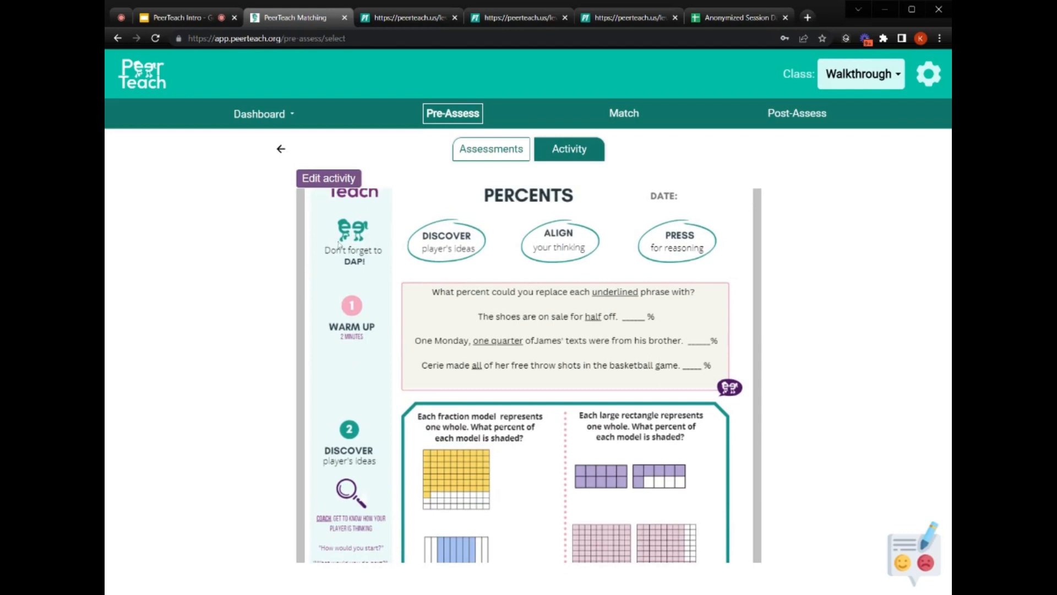
scroll(340, 235, "down", 12)
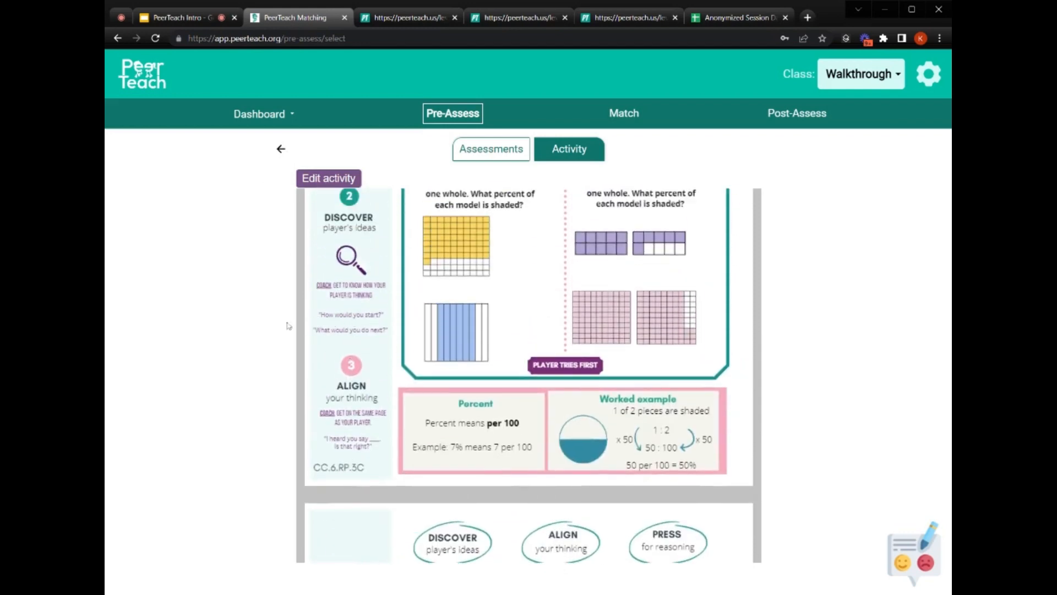
scroll(389, 319, "up", 15)
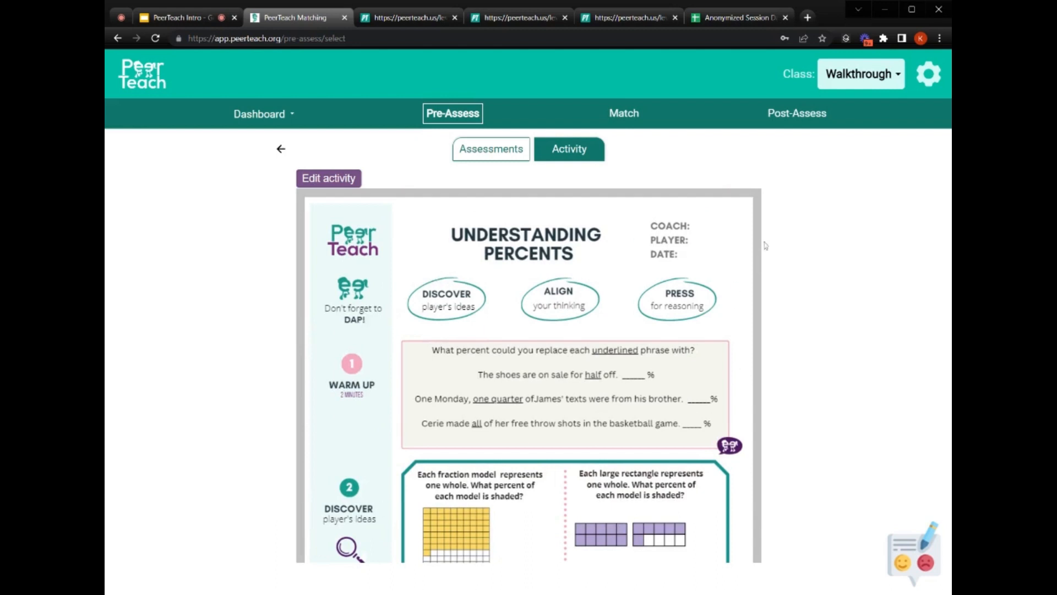
scroll(454, 329, "down", 2)
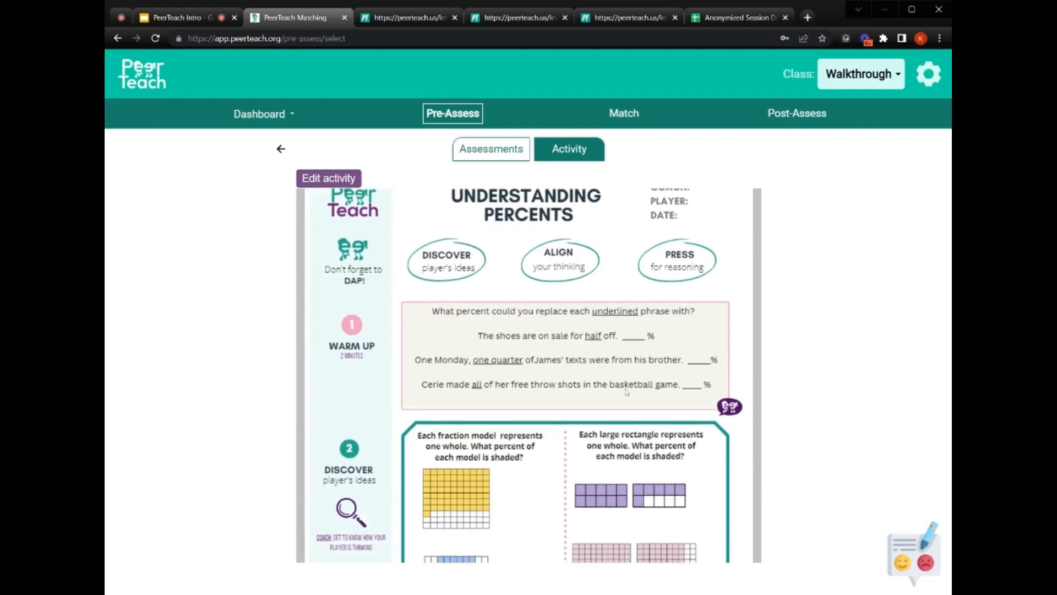
scroll(544, 326, "down", 7)
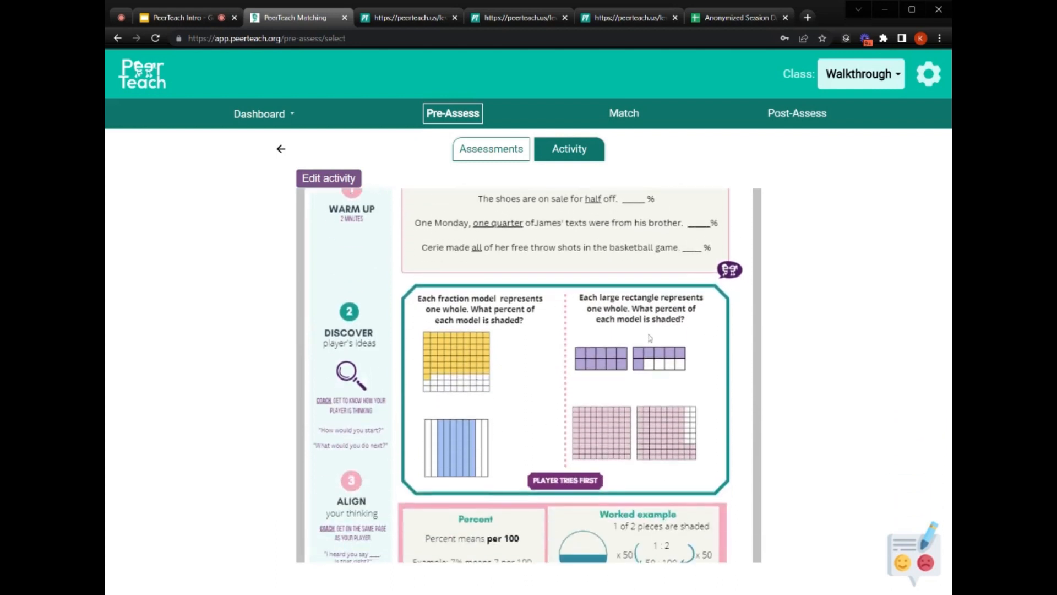
scroll(650, 338, "down", 7)
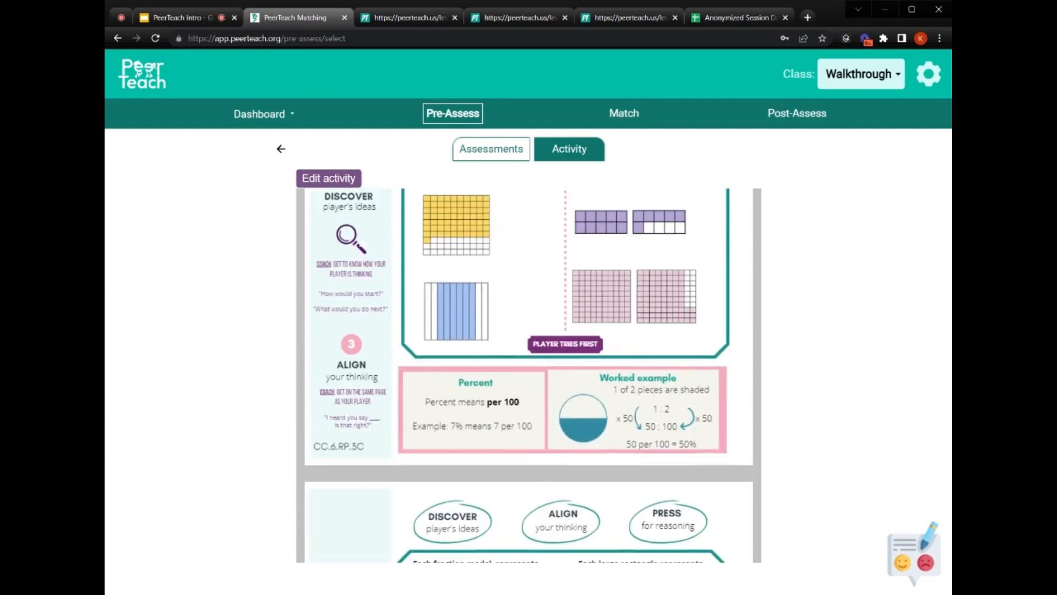
scroll(558, 432, "down", 20)
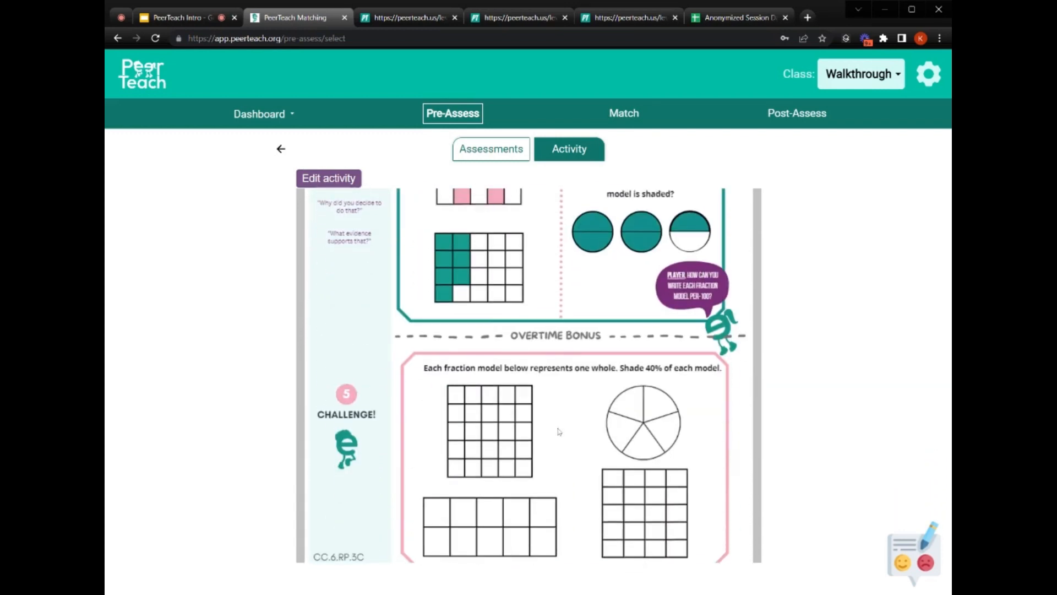
scroll(505, 321, "up", 20)
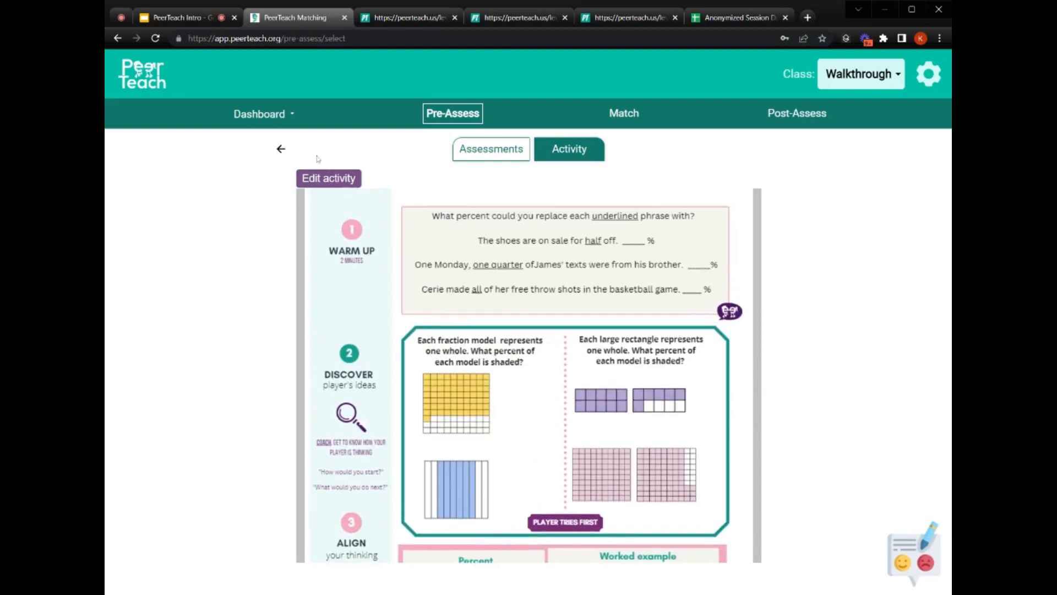
- Review the Introduction to Ratios coaching activity, then confirm creating pre-assessment #9
left_click(281, 149)
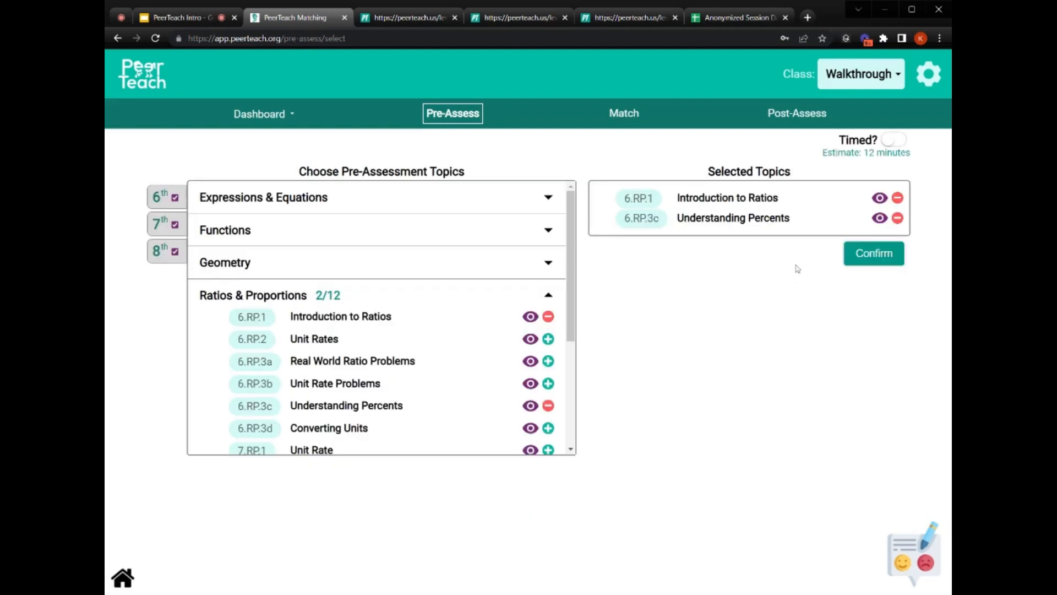
left_click(880, 198)
left_click(588, 158)
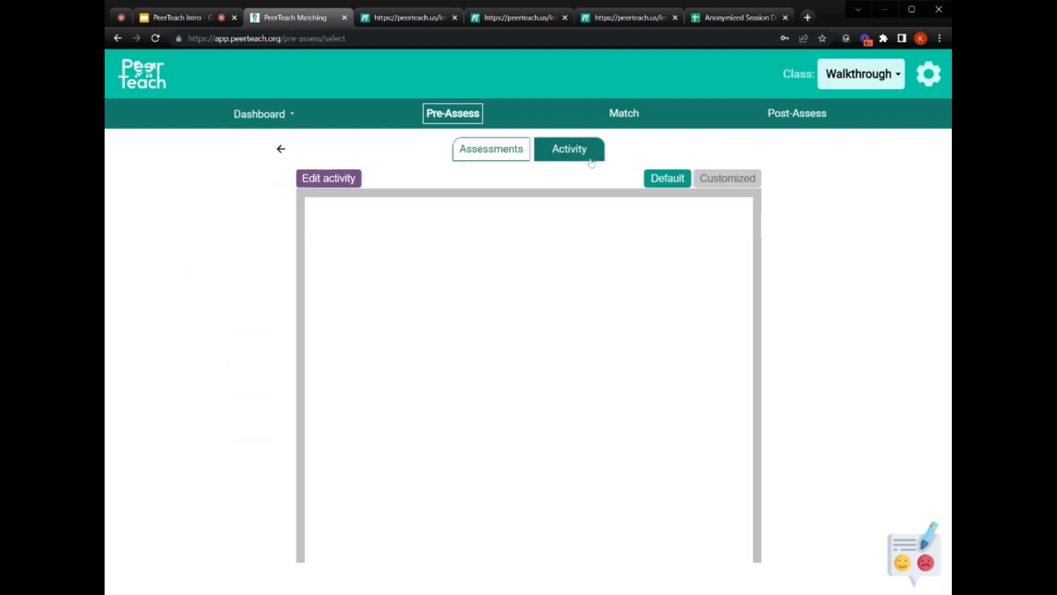
left_click(279, 149)
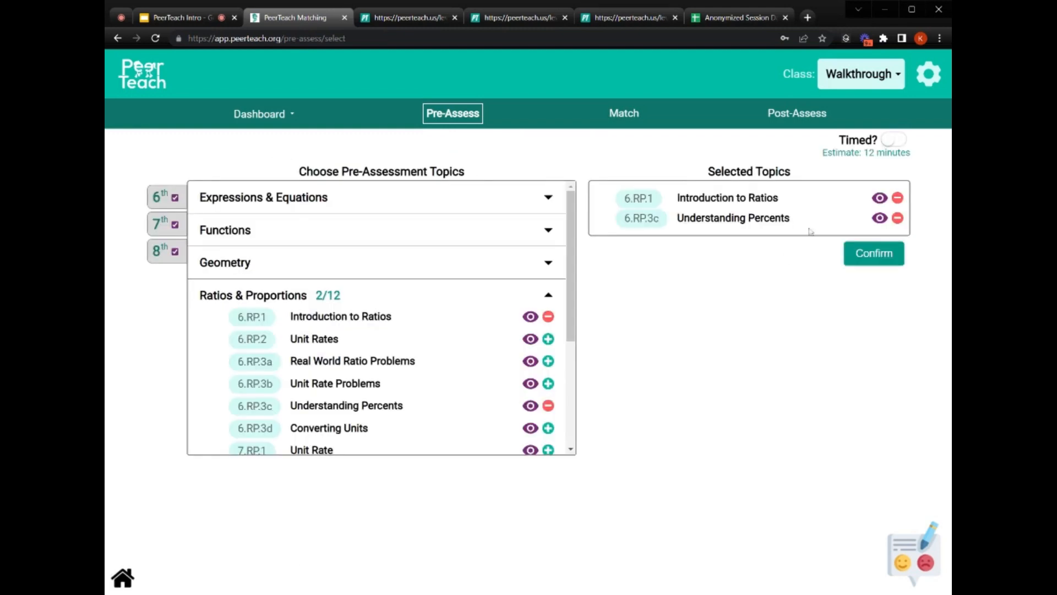
left_click(875, 253)
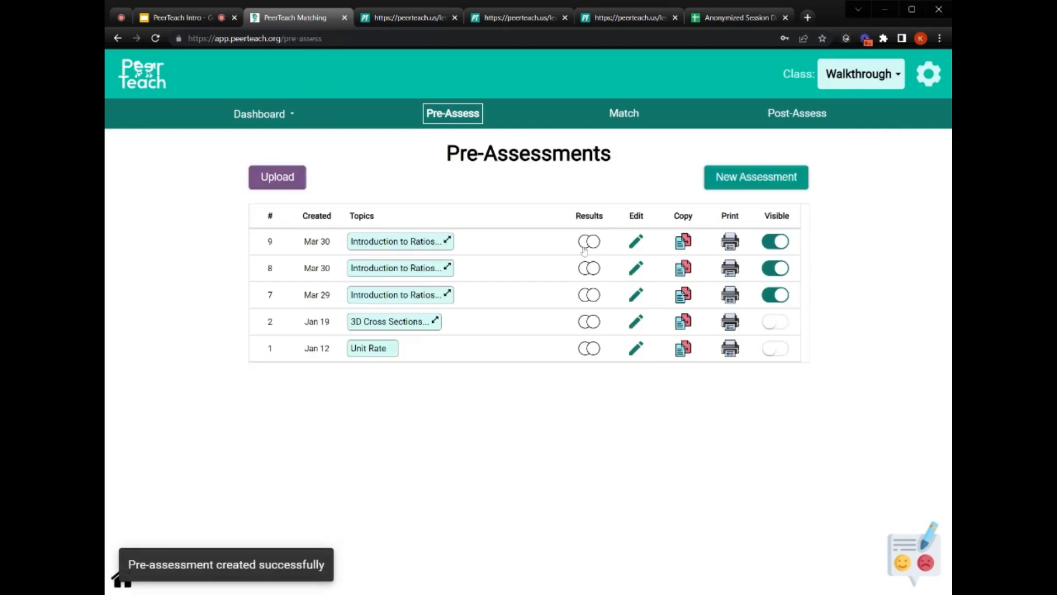
- Preview pre-assessment #9 in Student View and answer the ratio question with 6:8
left_click(635, 243)
left_click(873, 204)
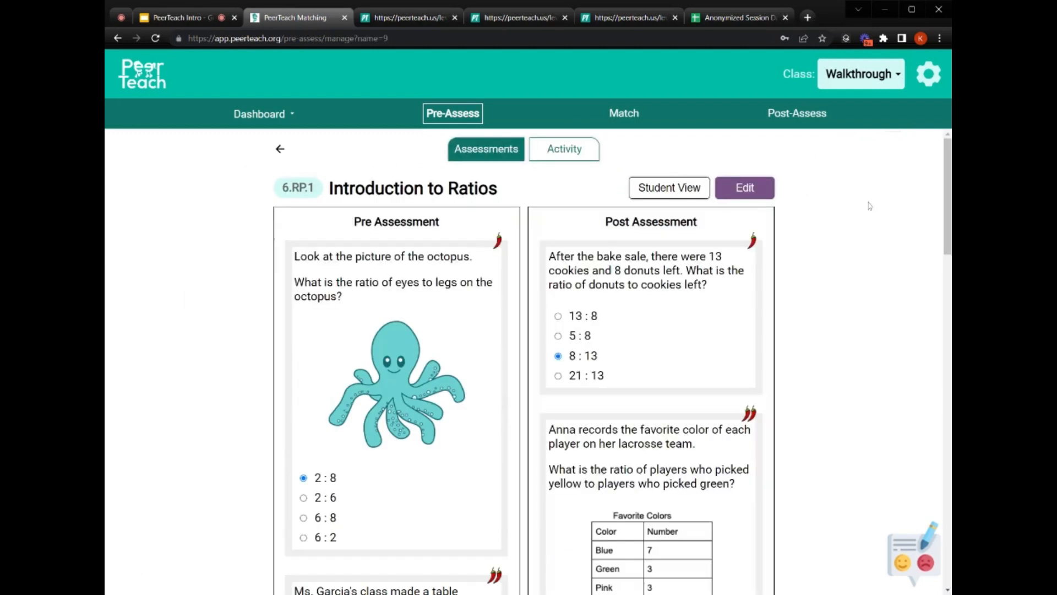
left_click(678, 192)
left_click(678, 178)
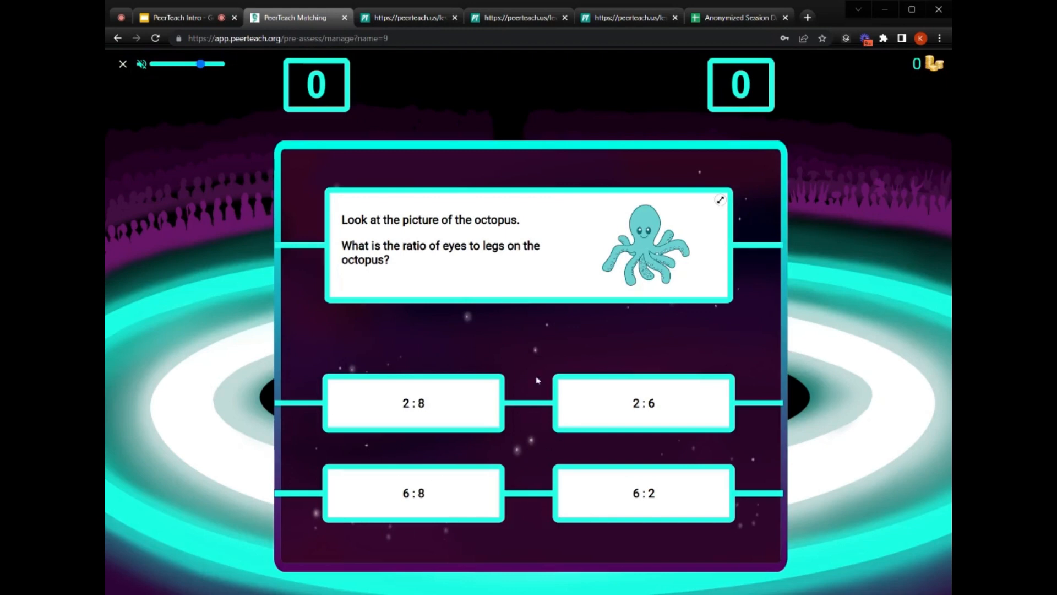
left_click(442, 404)
left_click(416, 484)
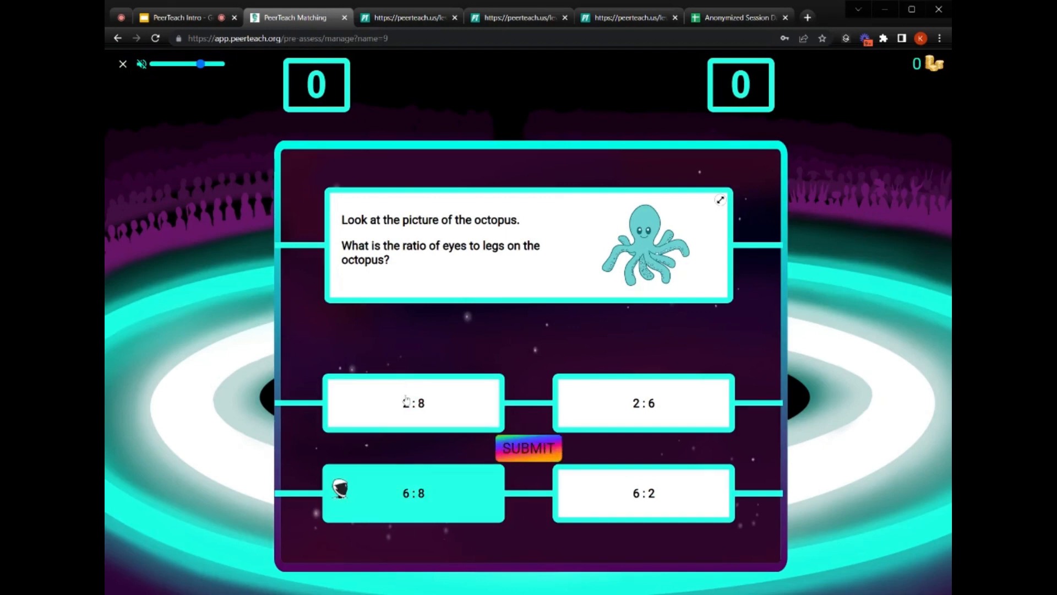
- Exit the student preview and show the results for pre-assessment #9
left_click(124, 66)
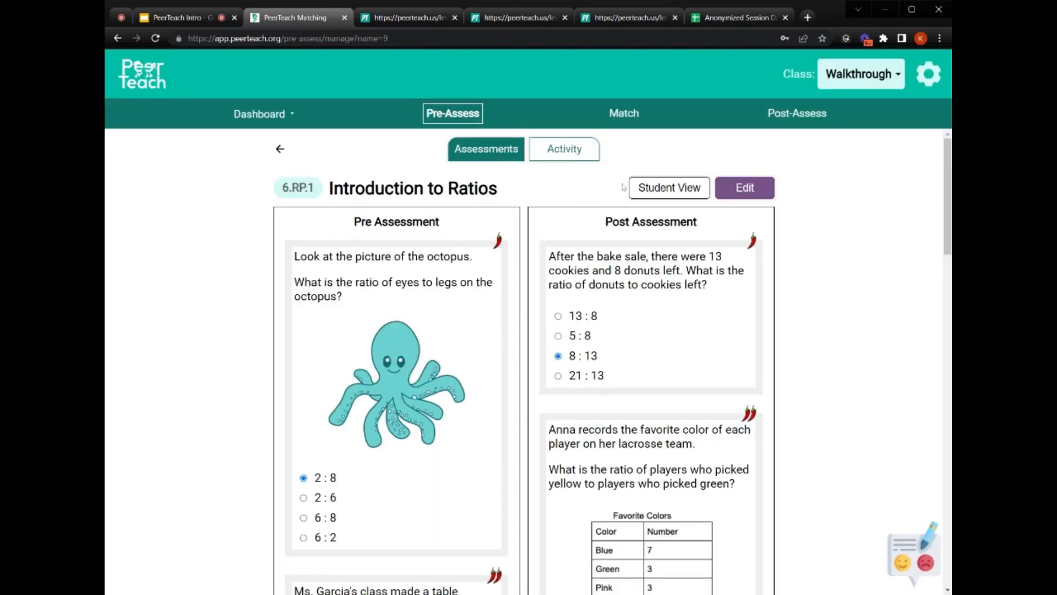
left_click(448, 114)
left_click(593, 244)
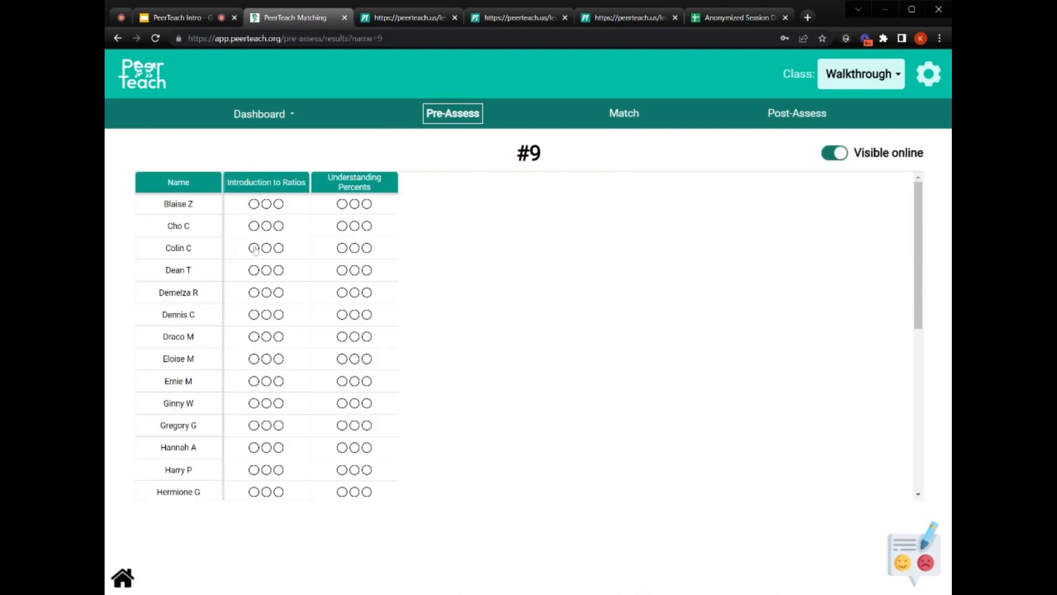
- View one student's Introduction to Ratios question from the results grid, then close it
left_click(254, 205)
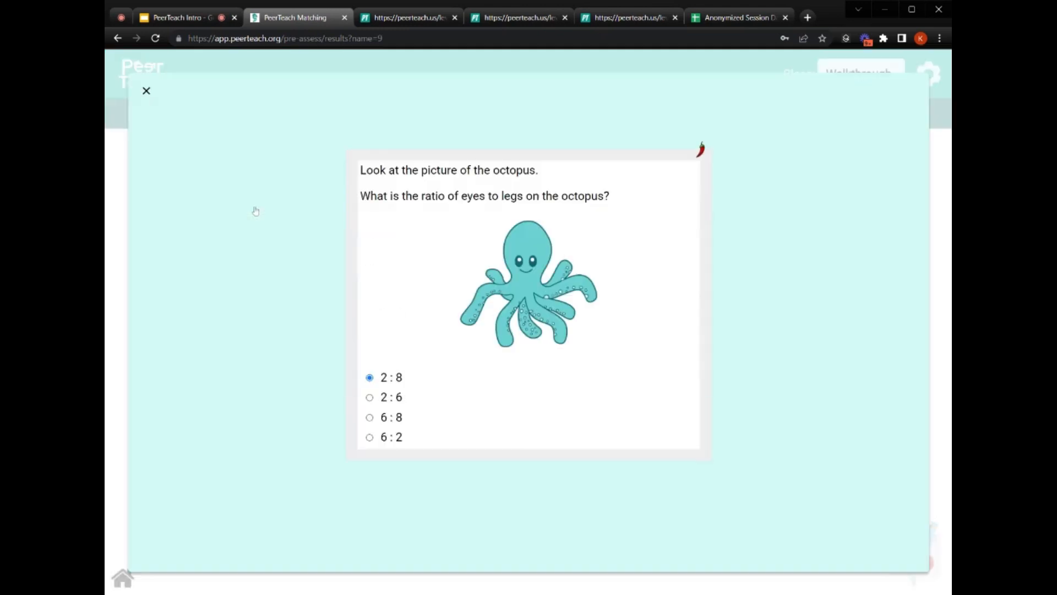
left_click(144, 93)
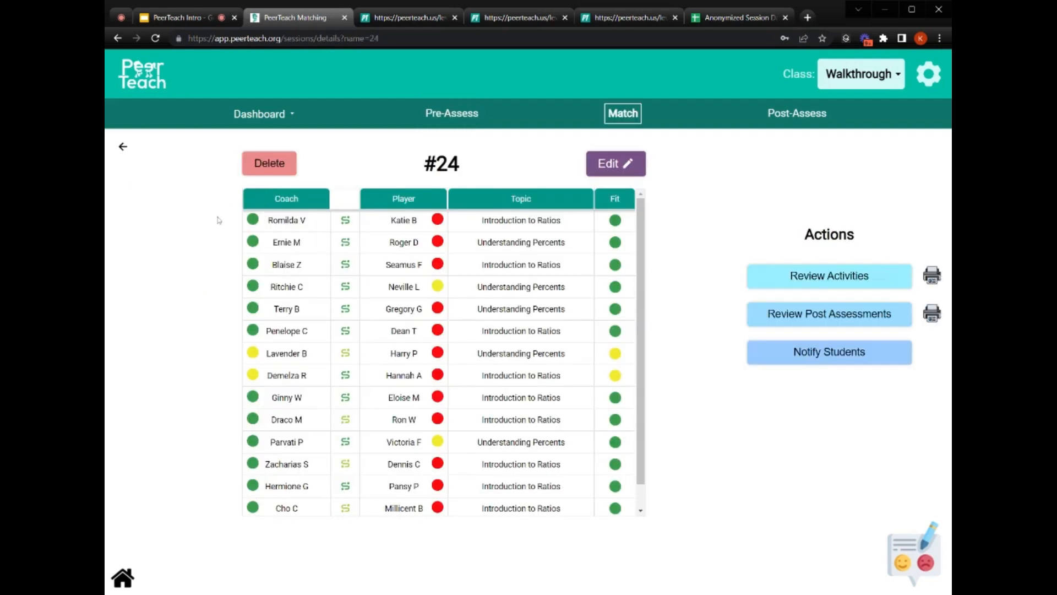
- Bring up the match sessions list and the seating chart for session #24
mouse_move(256, 222)
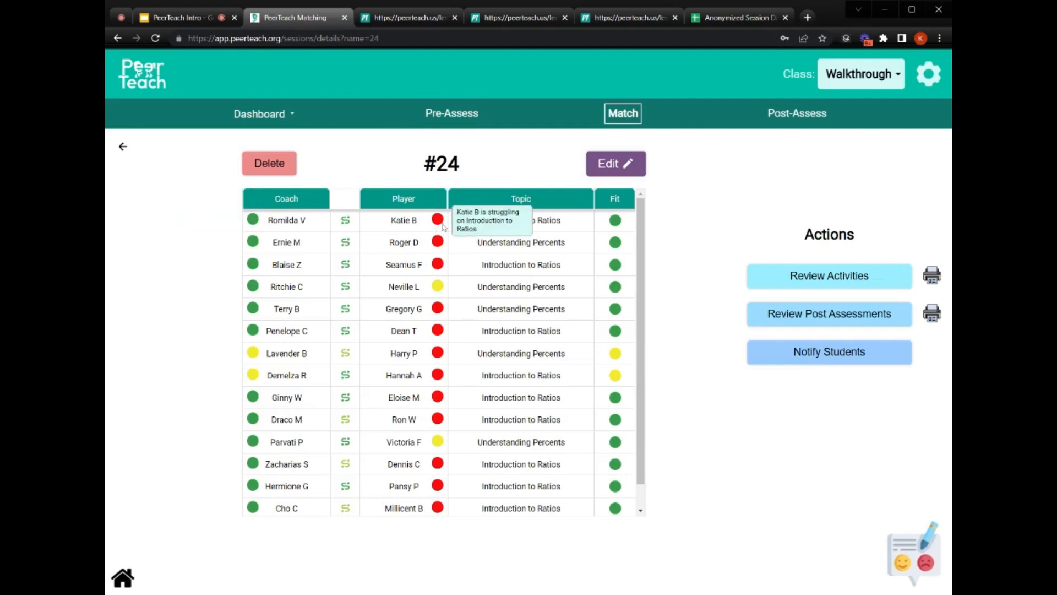
mouse_move(346, 221)
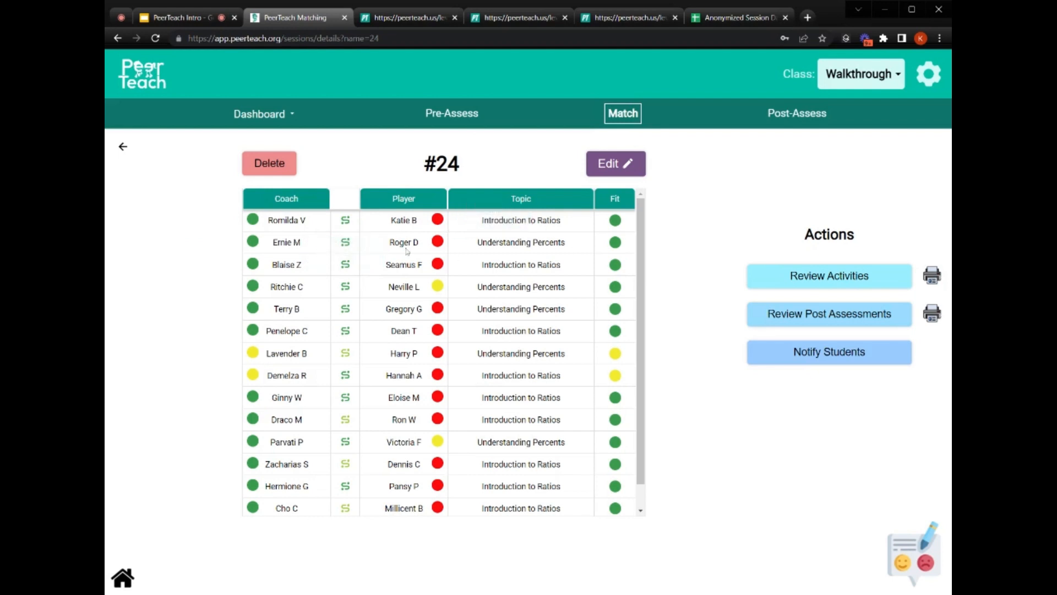
left_click(522, 249)
left_click(628, 118)
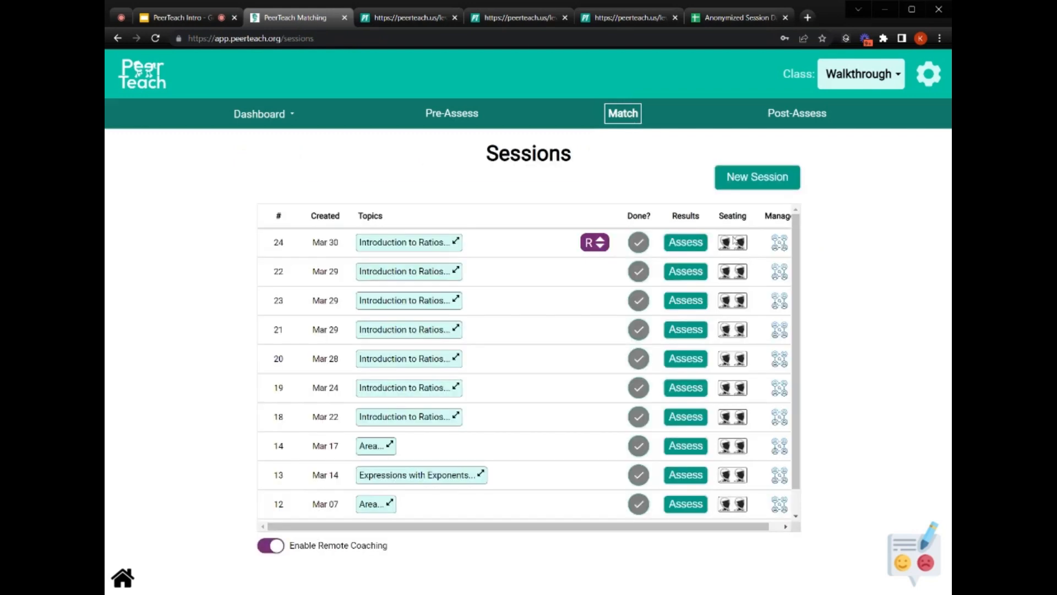
left_click(734, 242)
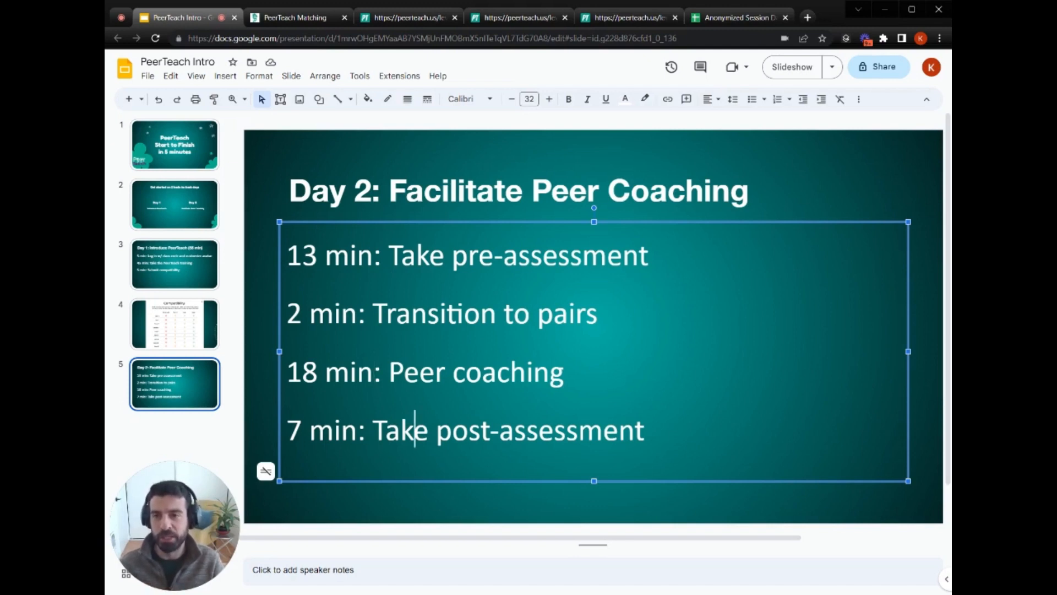
- Return to session #24 and scroll through its Introduction to Ratios pre- and post-assessment questions
left_click(305, 14)
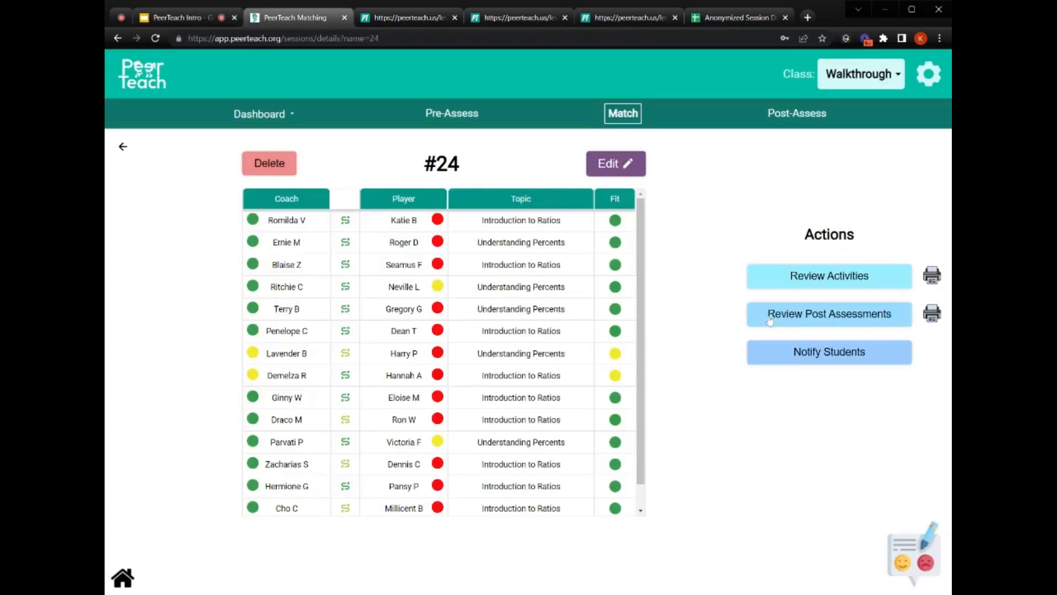
left_click(767, 320)
scroll(611, 362, "down", 8)
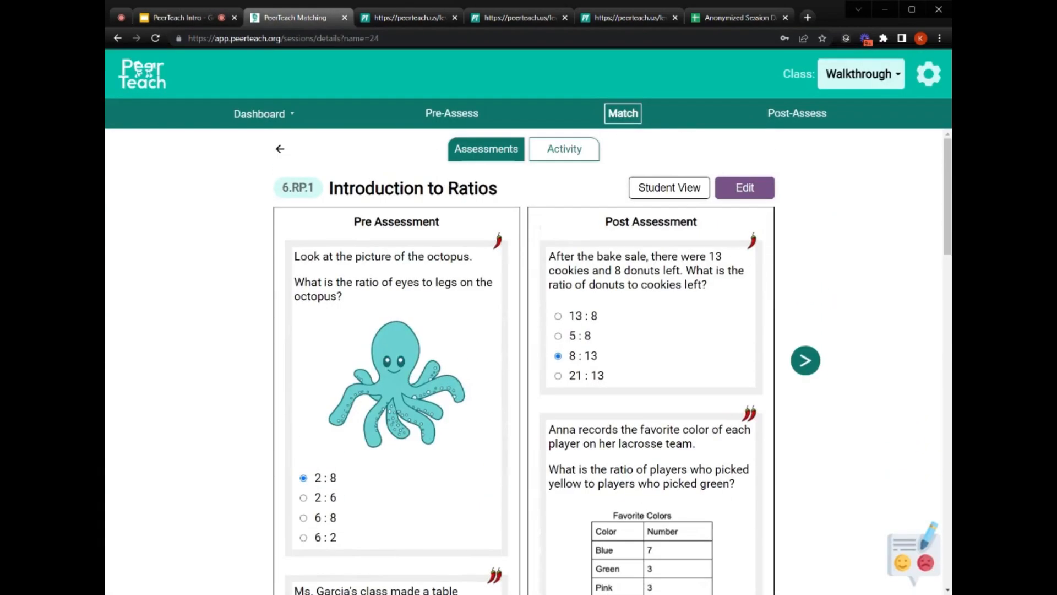
scroll(611, 362, "down", 3)
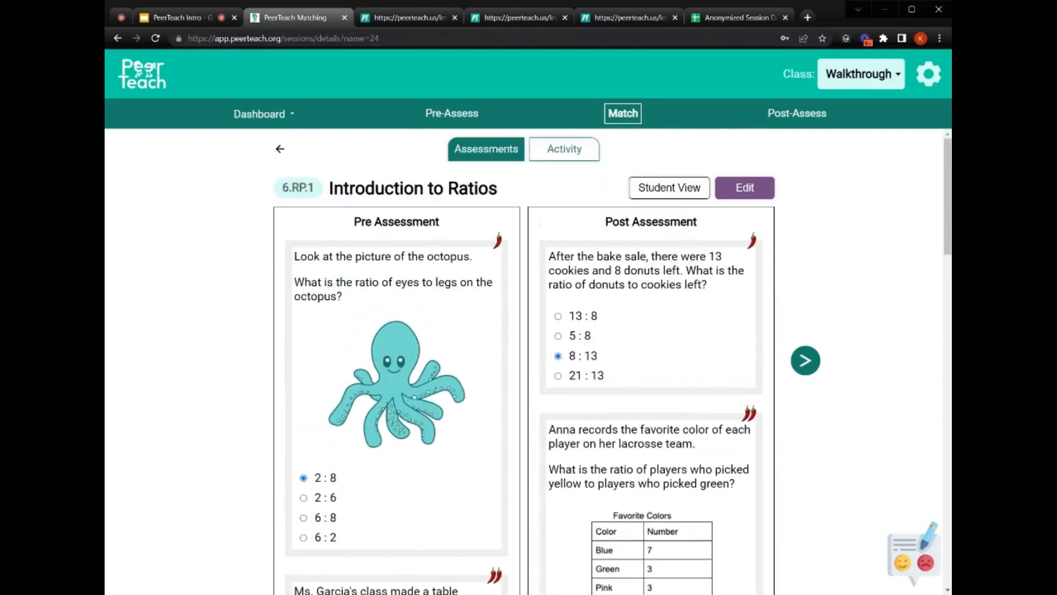
- Open the Anonymized Session Data sheet and highlight player Ernie M and coaches Roger D and Neville L
left_click(724, 18)
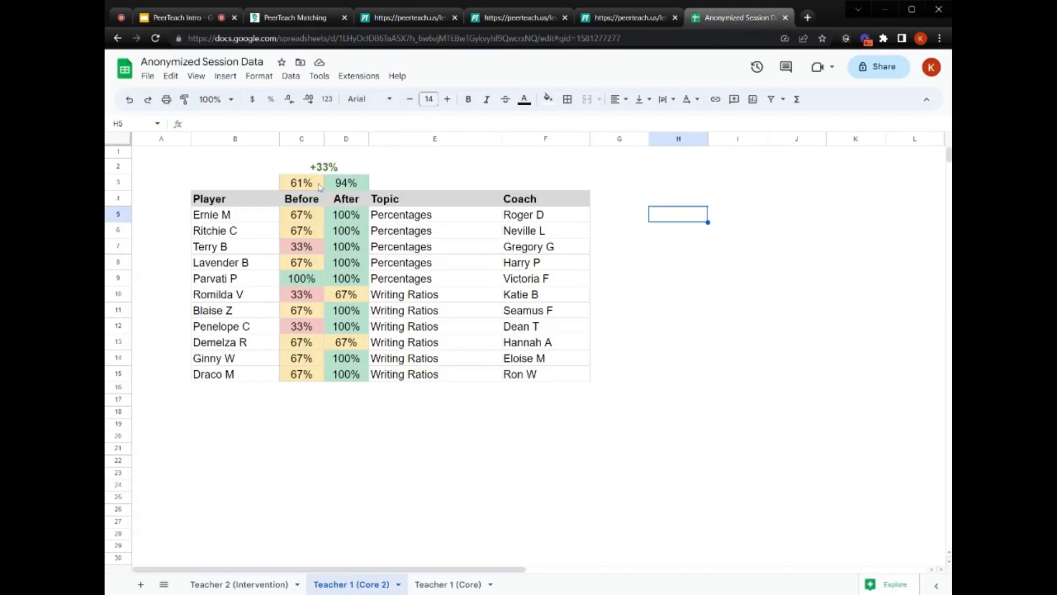
left_click(178, 164)
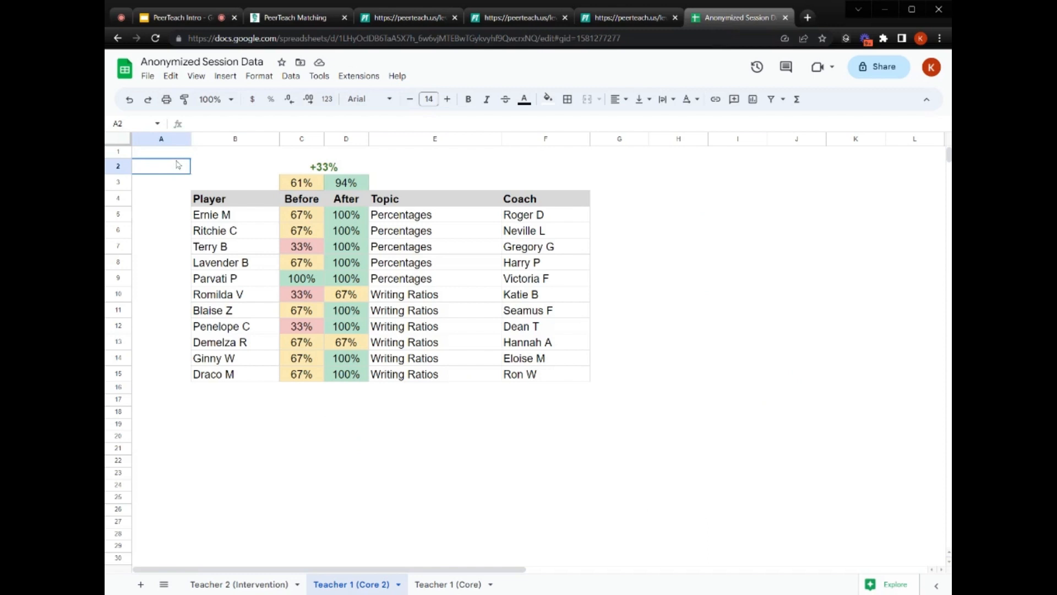
left_click(205, 220)
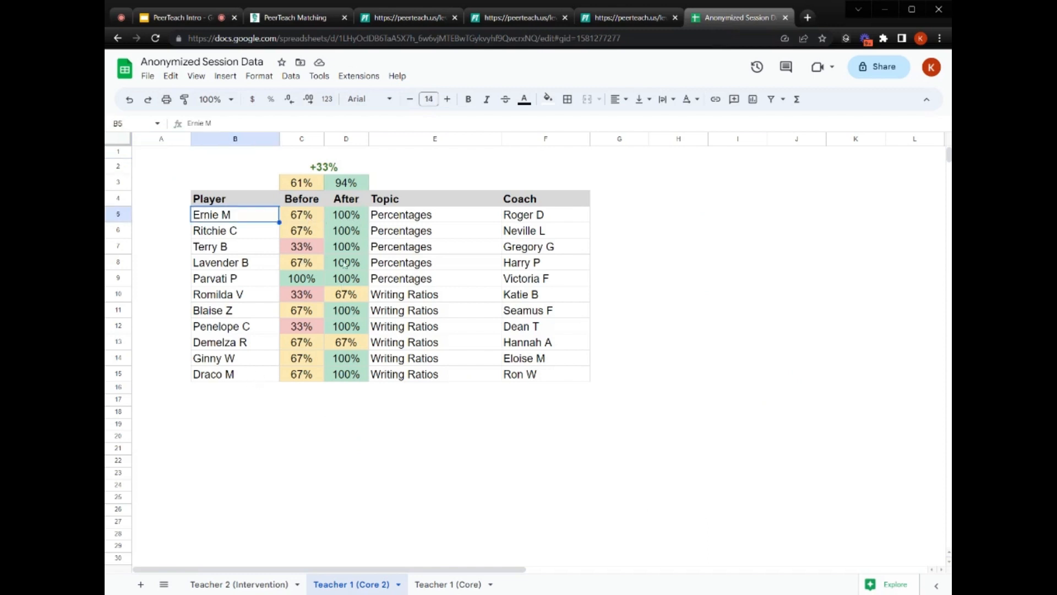
left_click(538, 220)
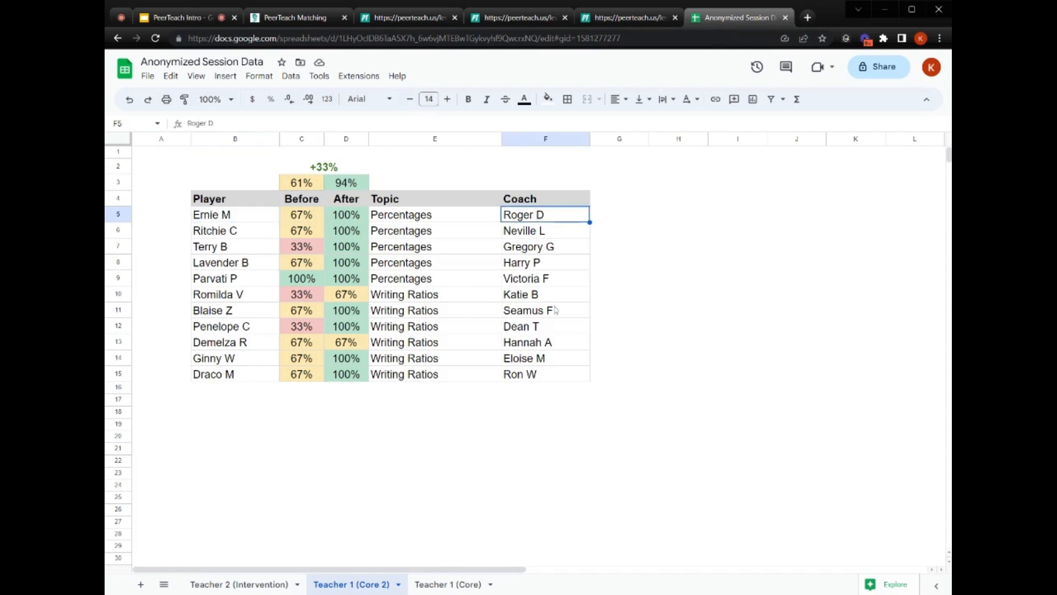
left_click(544, 236)
left_click(642, 280)
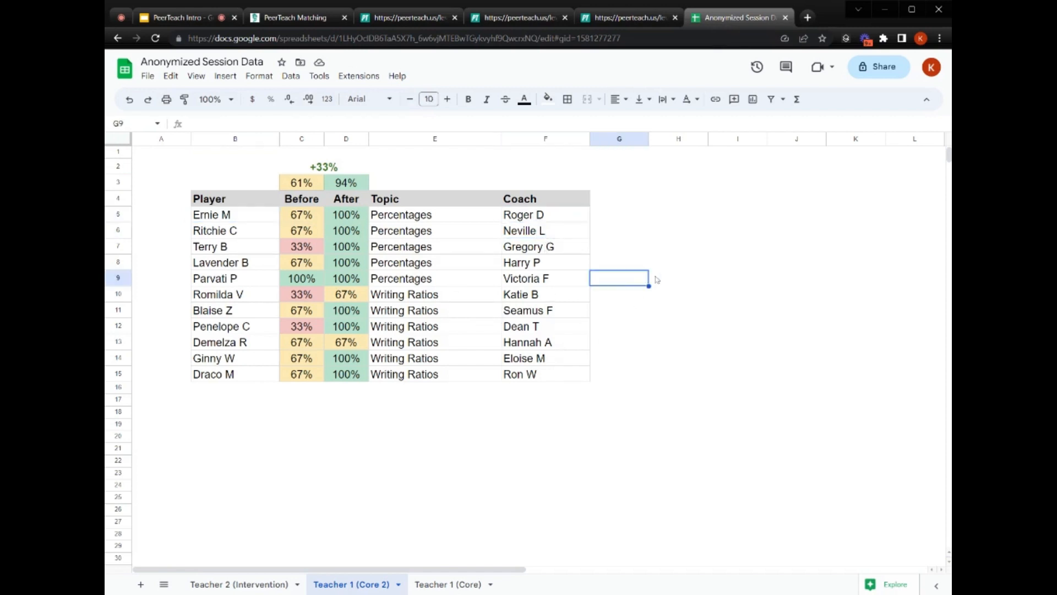
left_click(677, 237)
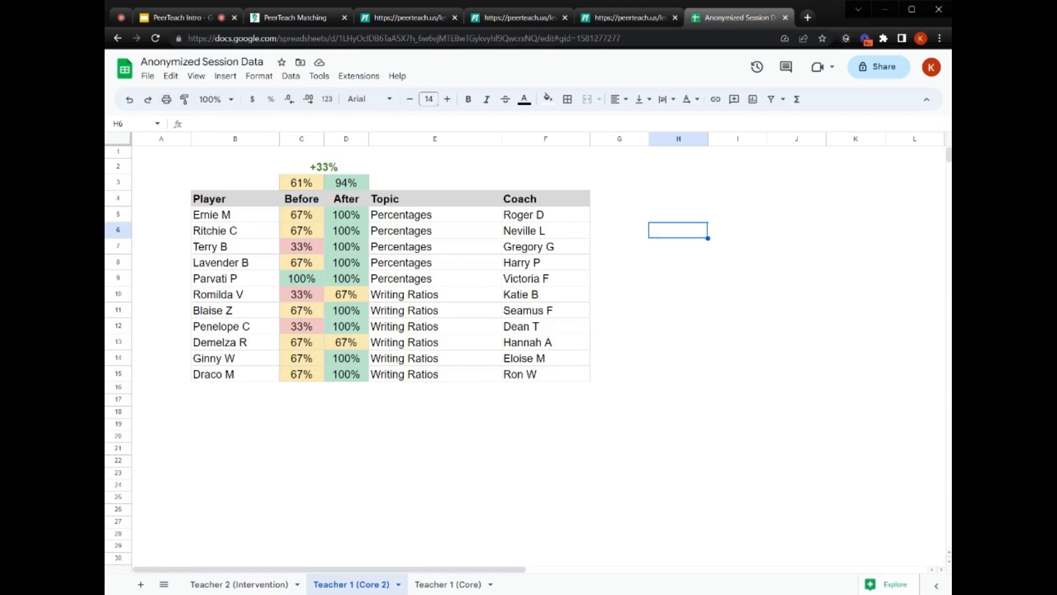
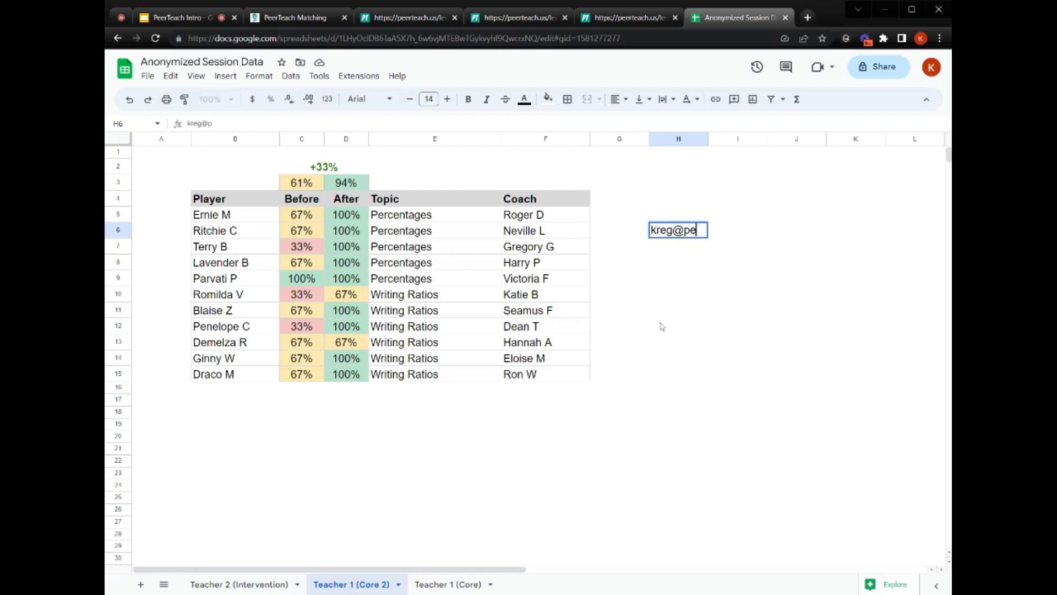
- Enter a contact's e-mail address in cell H6 beside the score table
key("Return")
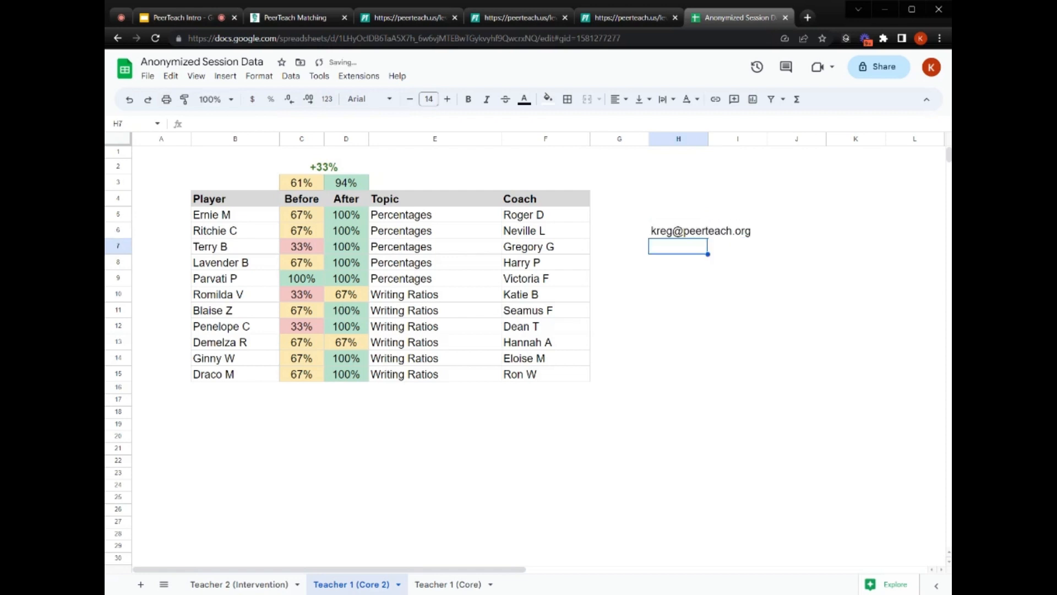
key("Down")
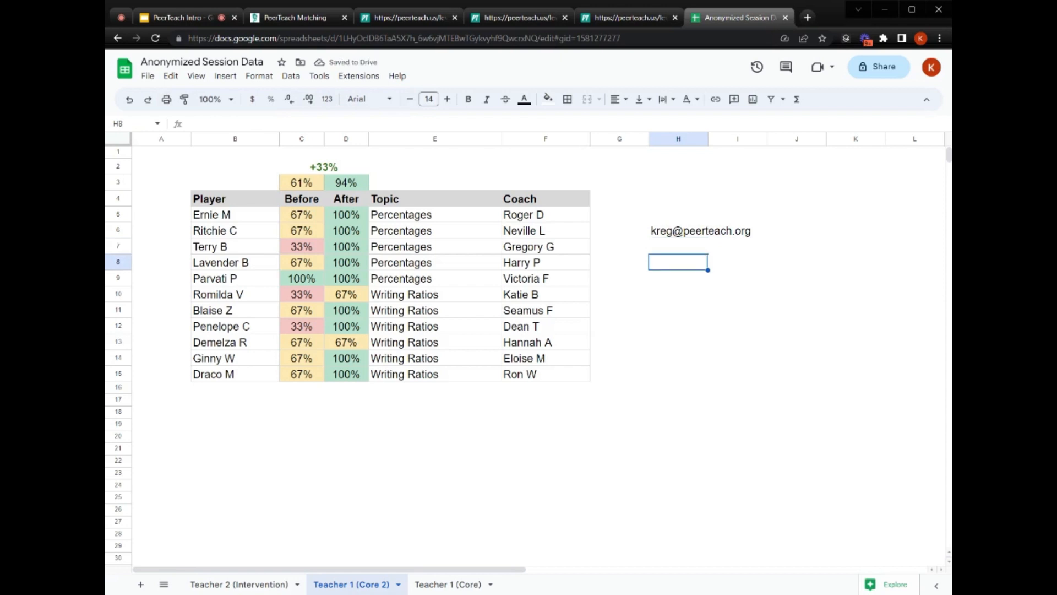